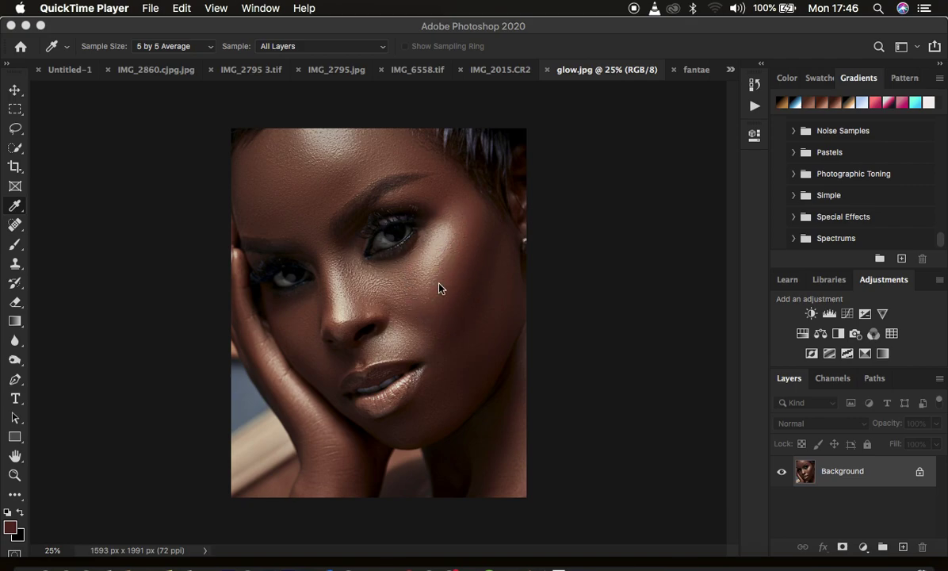
Compare the skin tones in the glow.jpg reference portrait with those in fantae 2022 edit.jpg.
left_click(696, 75)
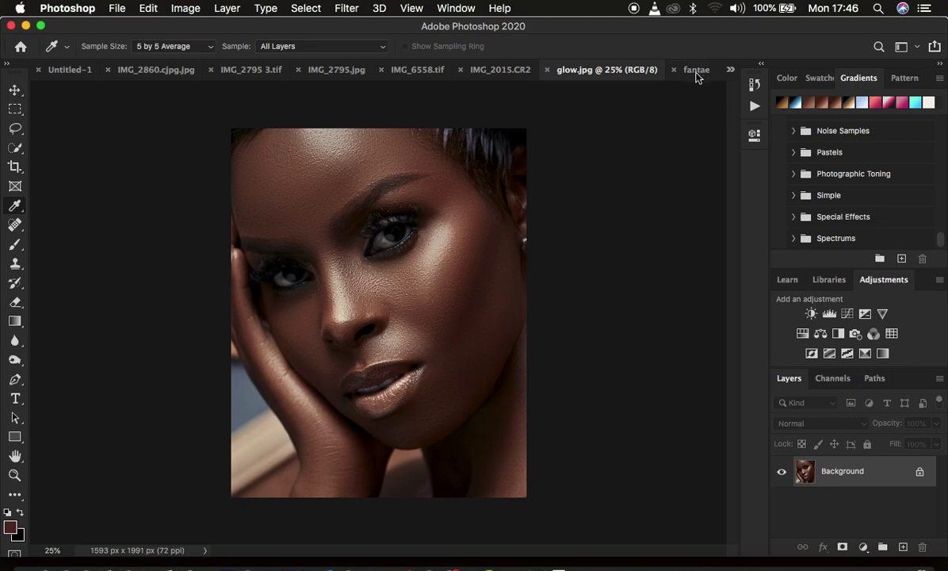
left_click(694, 75)
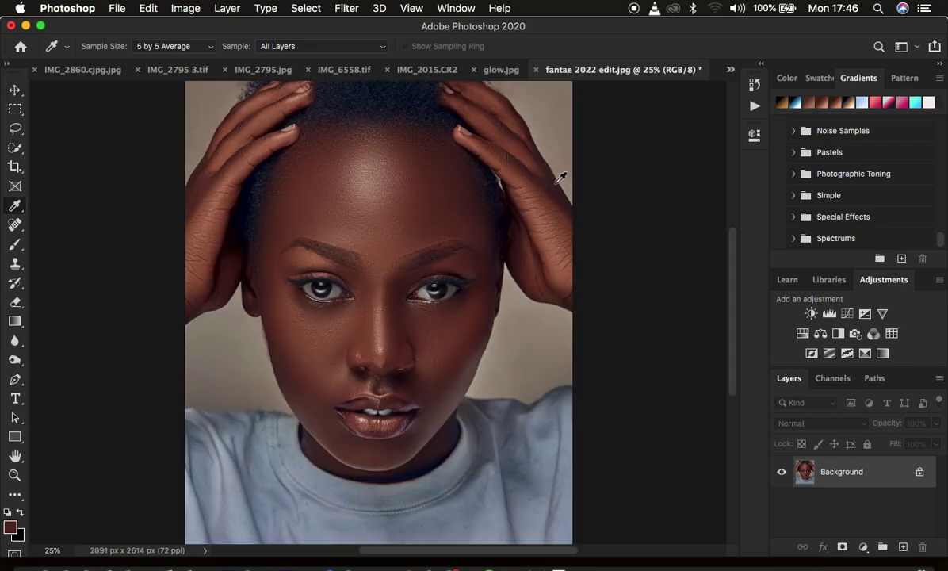
left_click(15, 129)
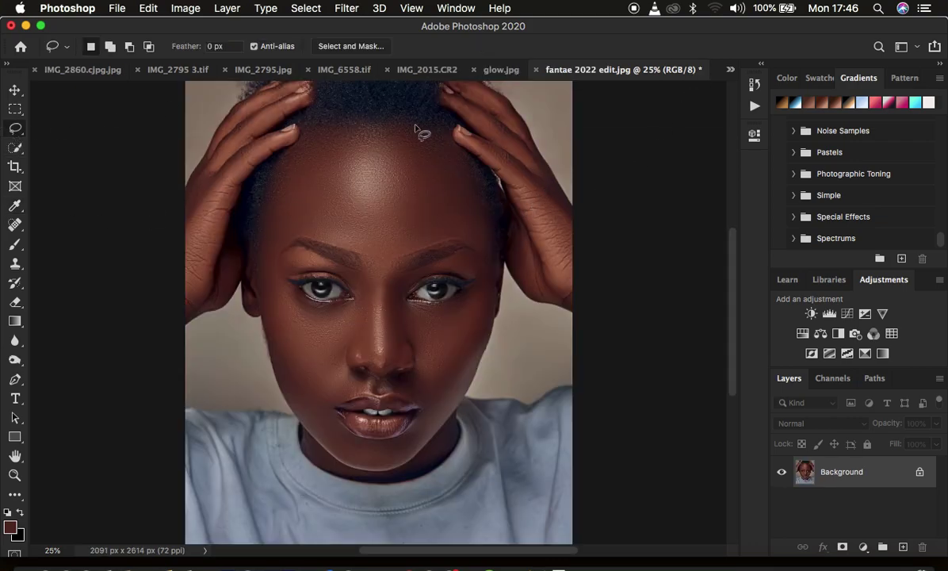
left_click(500, 71)
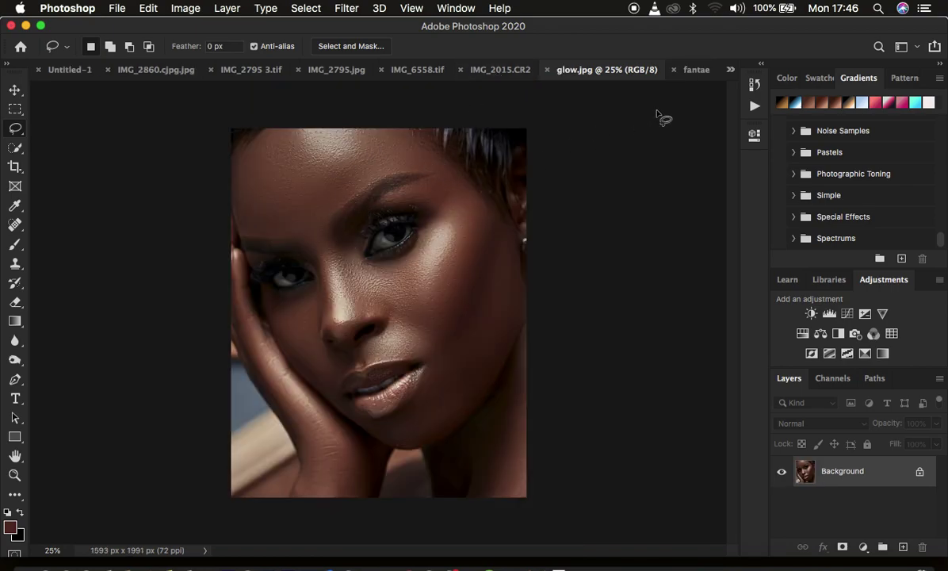
left_click(692, 73)
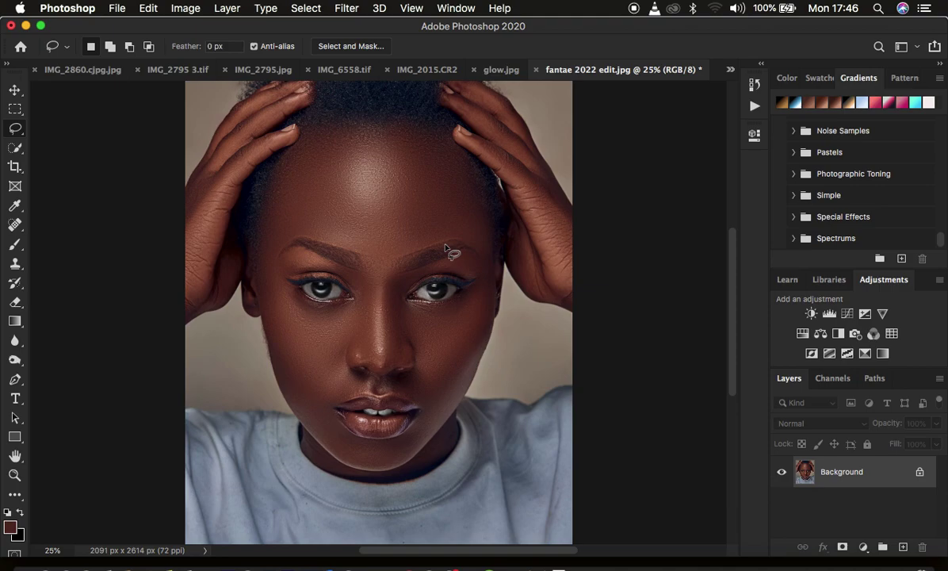
left_click(491, 69)
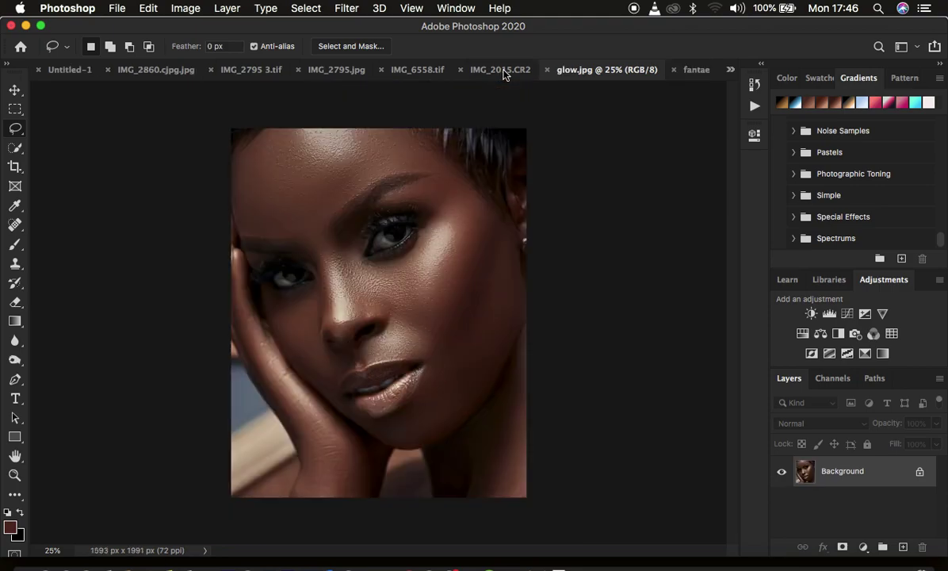
left_click(696, 70)
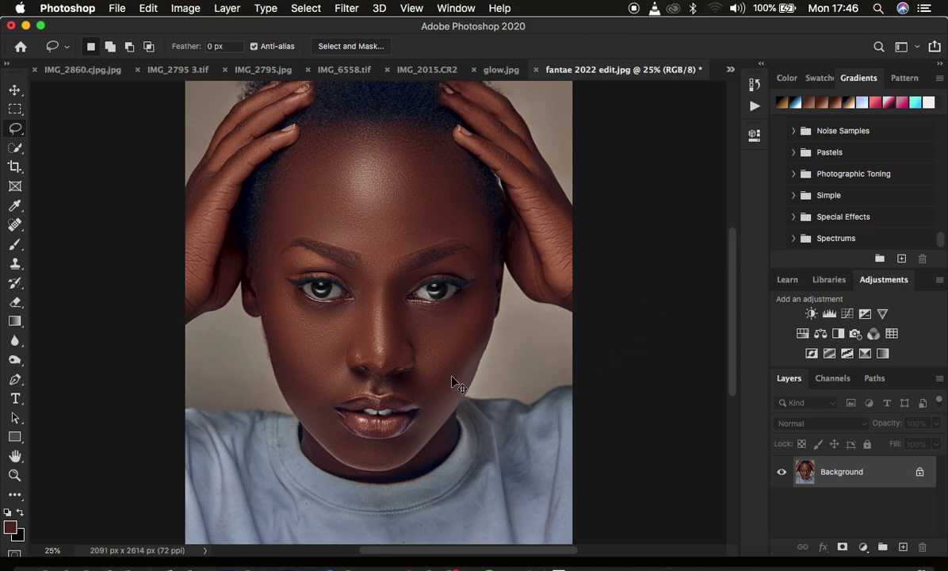
key("super+minus")
key("super+plus")
Place glow.jpg from the Desktop folder into the fantae portrait, scaled to about 49% in the image's lower-left corner.
left_click(16, 561)
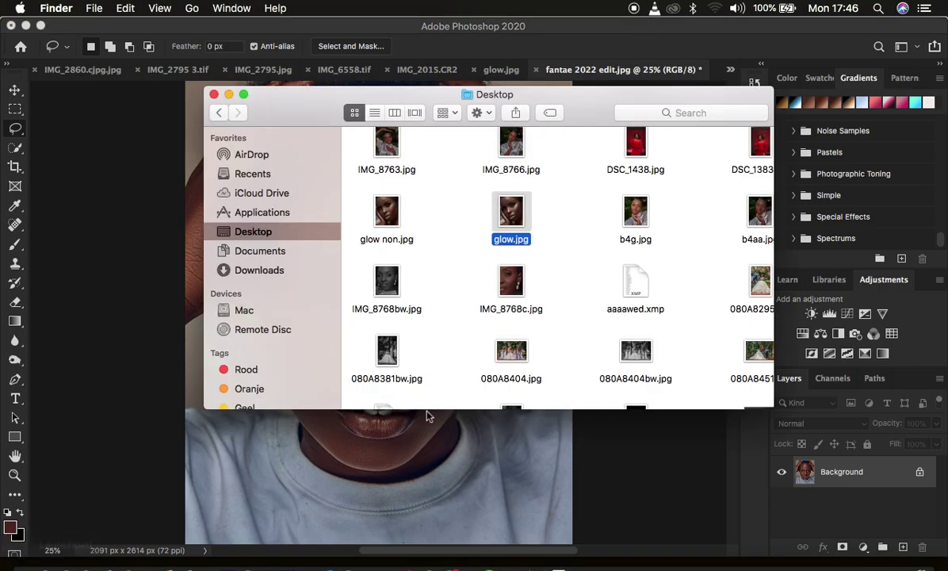
left_click_drag(512, 238, 287, 478)
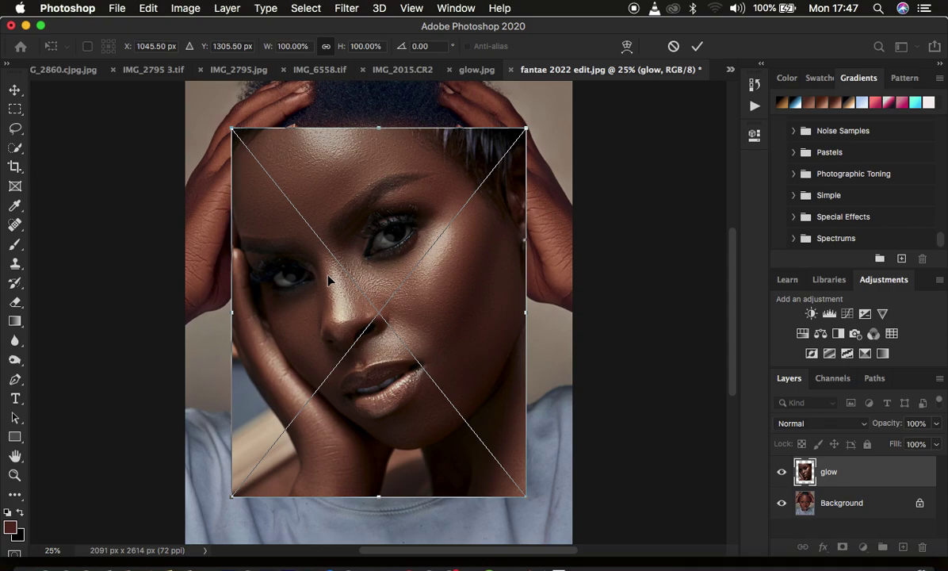
left_click_drag(525, 128, 365, 328)
left_click_drag(316, 356, 266, 407)
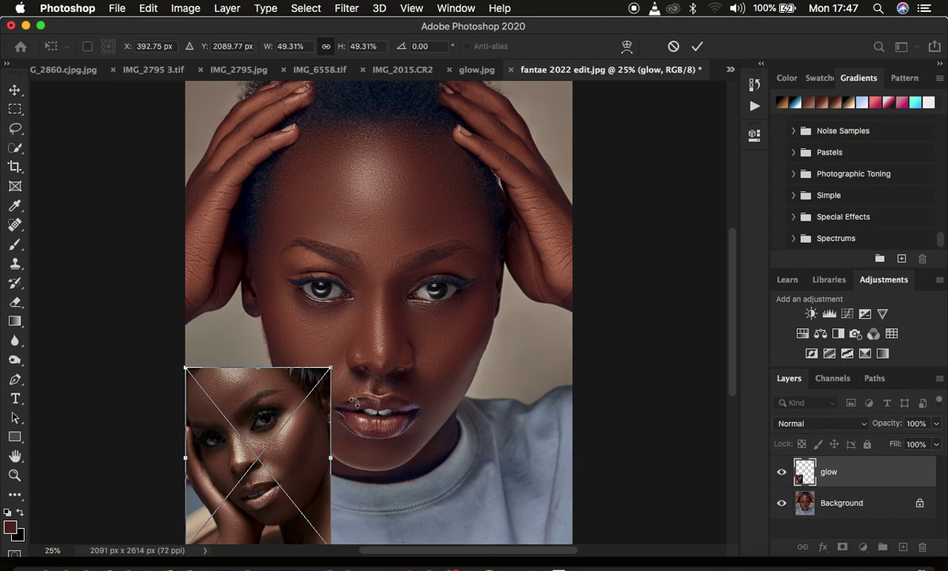
key("Return")
key("l")
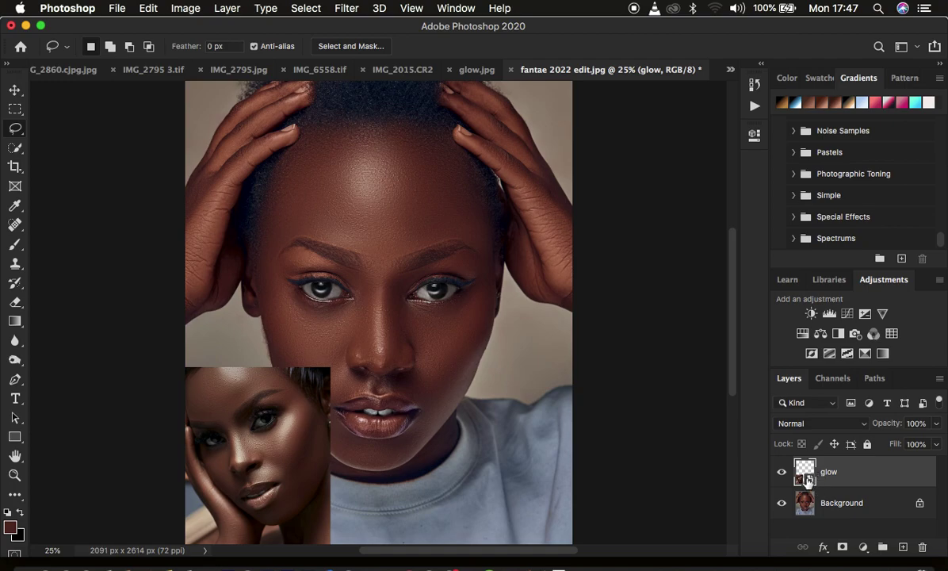
Rasterize the placed glow layer.
right_click(862, 482)
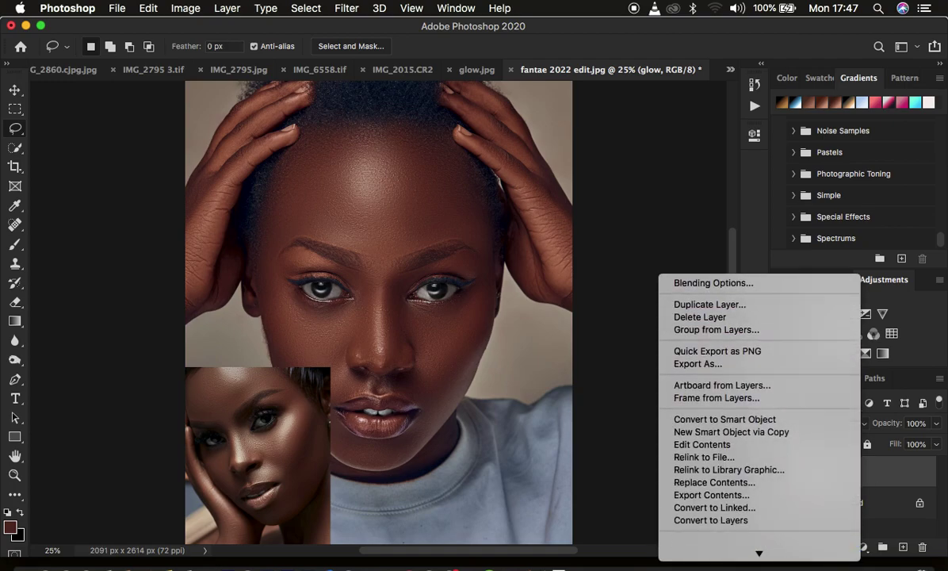
scroll(729, 442, "down", 5)
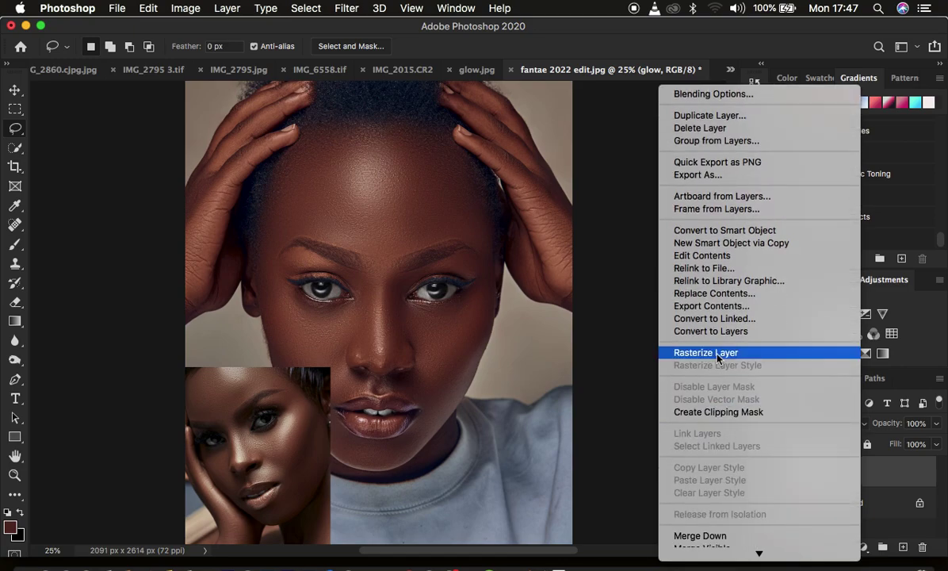
left_click(713, 353)
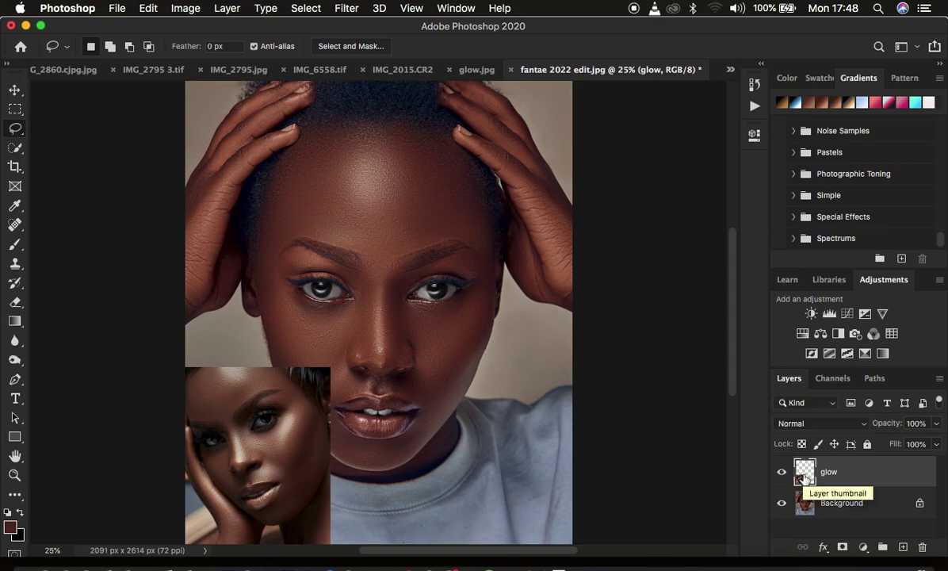
Add a Curves adjustment layer directly above the Background layer, leaving its curve at the default.
left_click(858, 504)
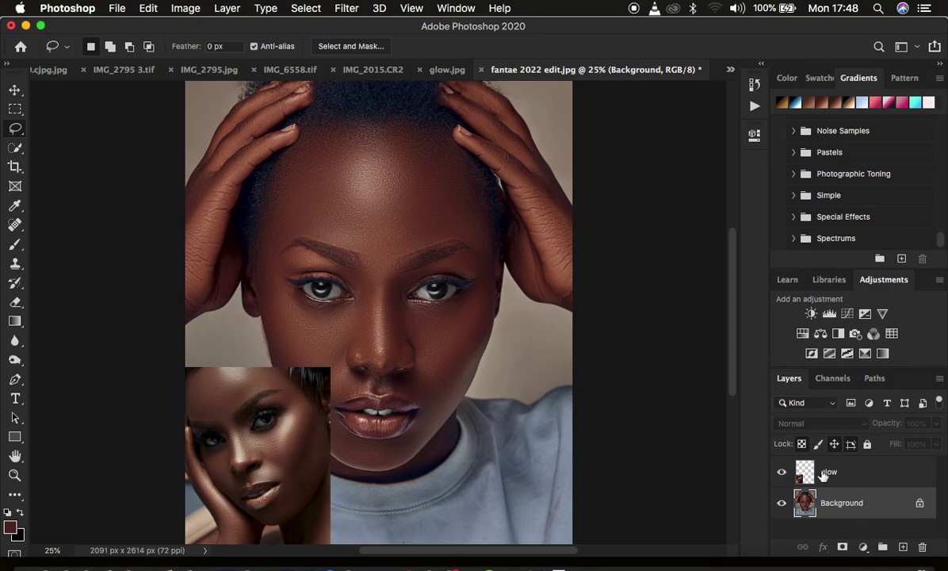
left_click(863, 548)
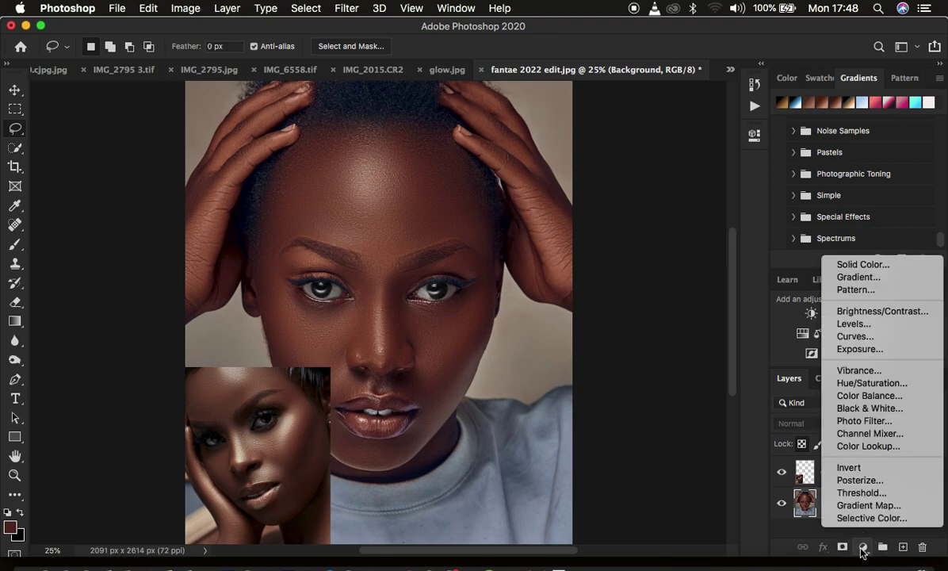
left_click(849, 339)
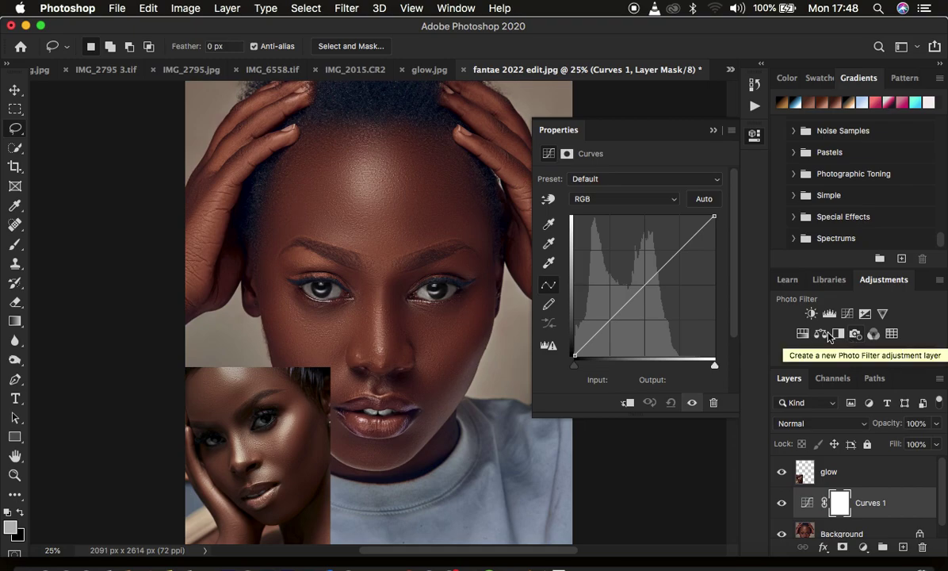
left_click(713, 132)
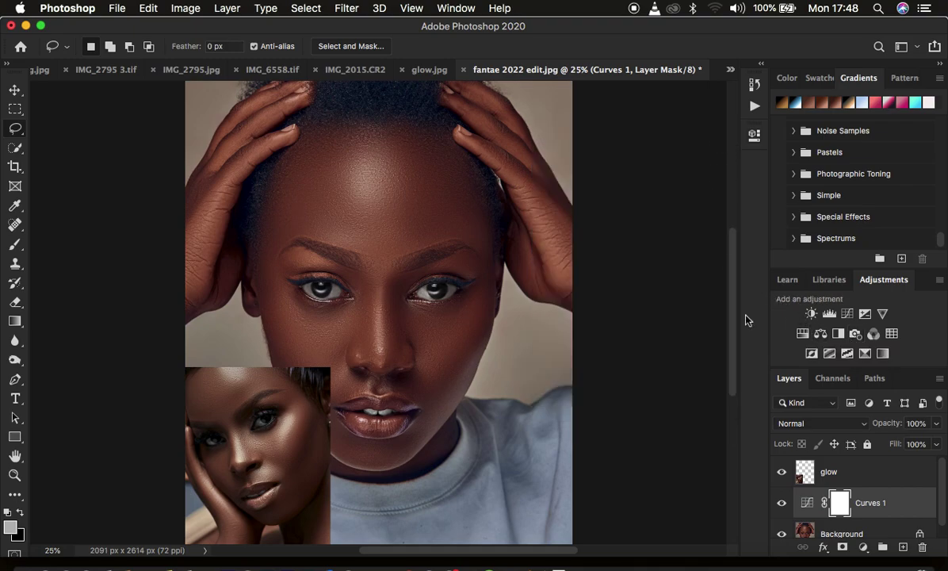
On the glow layer, lasso the bright cheekbone highlight beside the eye, fill it with the Average blur and deselect.
left_click(834, 474)
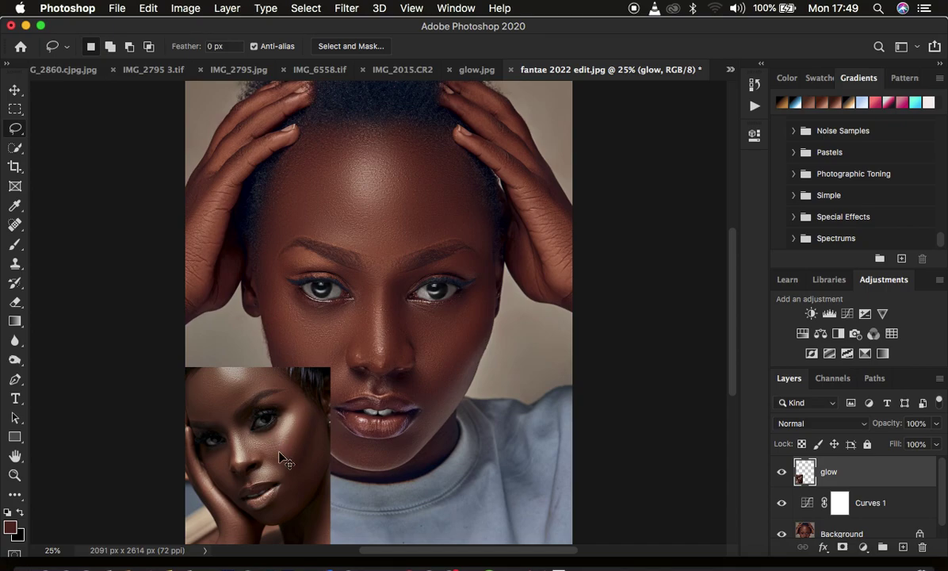
key("super+plus")
key("super+plus")
key("super+plus")
key("super+plus")
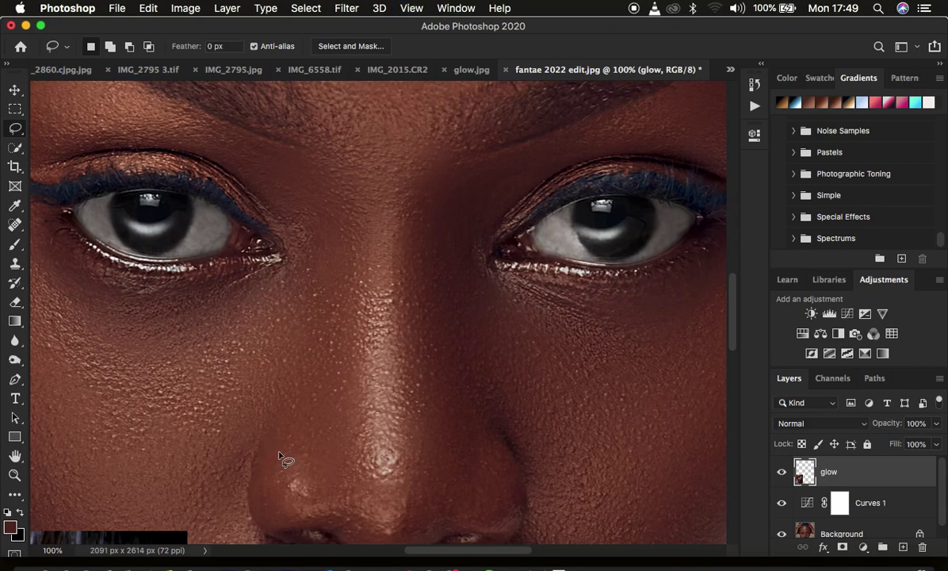
scroll(279, 456, "down", 10)
scroll(279, 456, "left", 3)
scroll(279, 456, "left", 4)
scroll(279, 456, "down", 2)
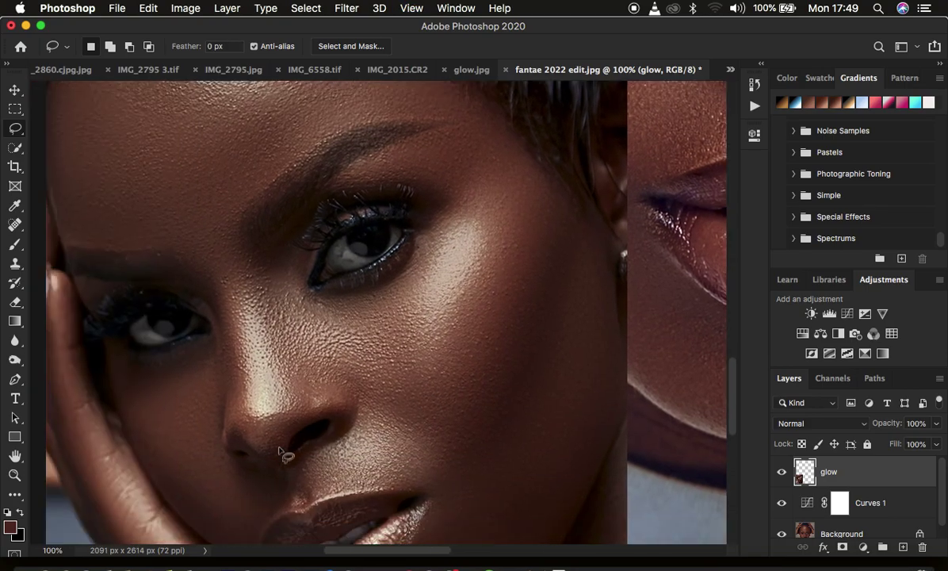
scroll(279, 456, "up", 1)
scroll(279, 456, "right", 1)
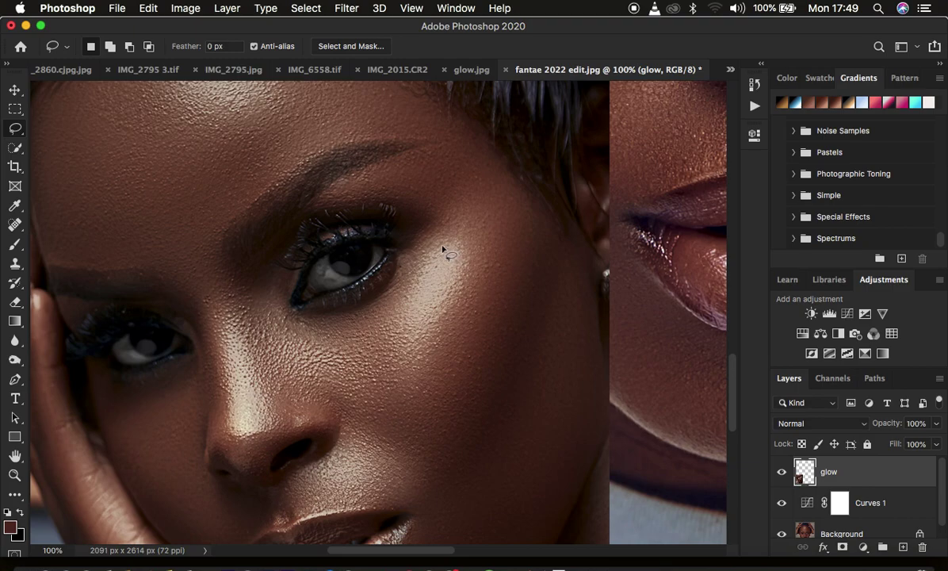
mouse_move(442, 248)
left_mouse_down()
mouse_move(404, 322)
mouse_move(407, 350)
mouse_move(421, 348)
mouse_move(439, 323)
mouse_move(462, 249)
left_mouse_up()
left_click_drag(447, 239, 443, 239)
left_click(347, 8)
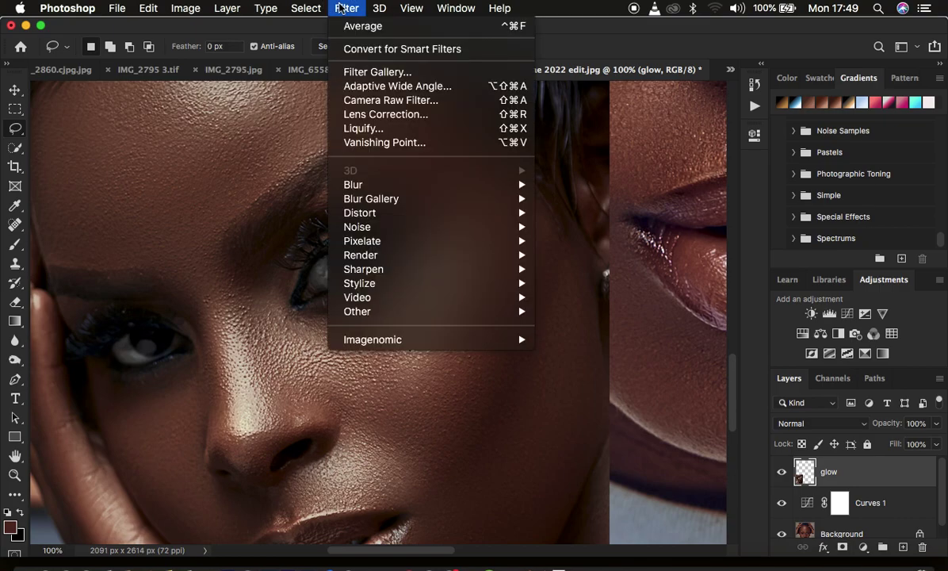
mouse_move(364, 186)
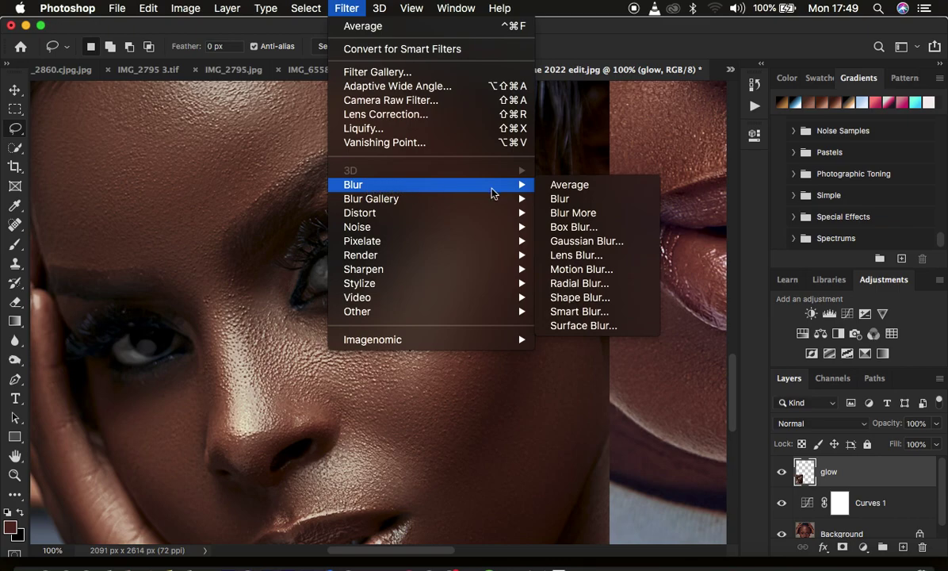
left_click(567, 185)
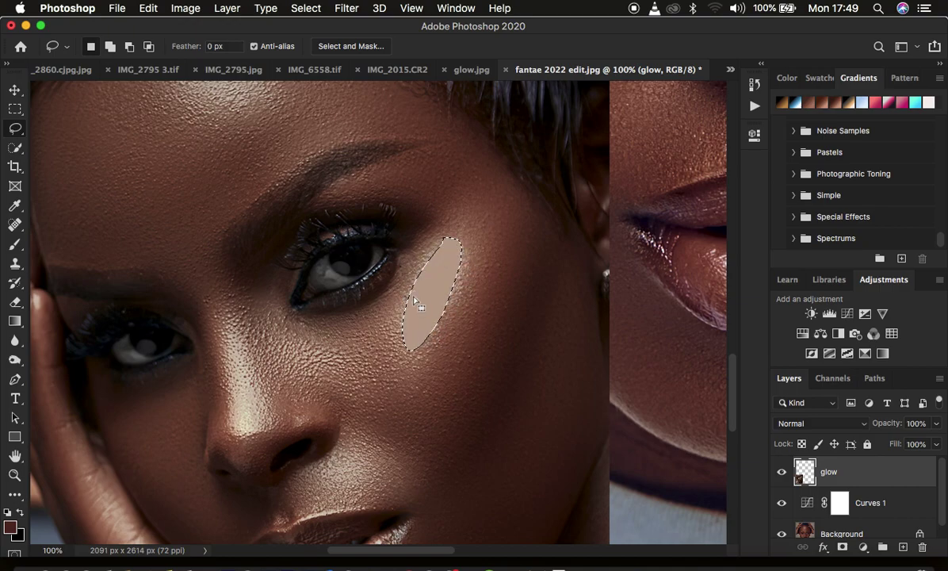
left_click(492, 328)
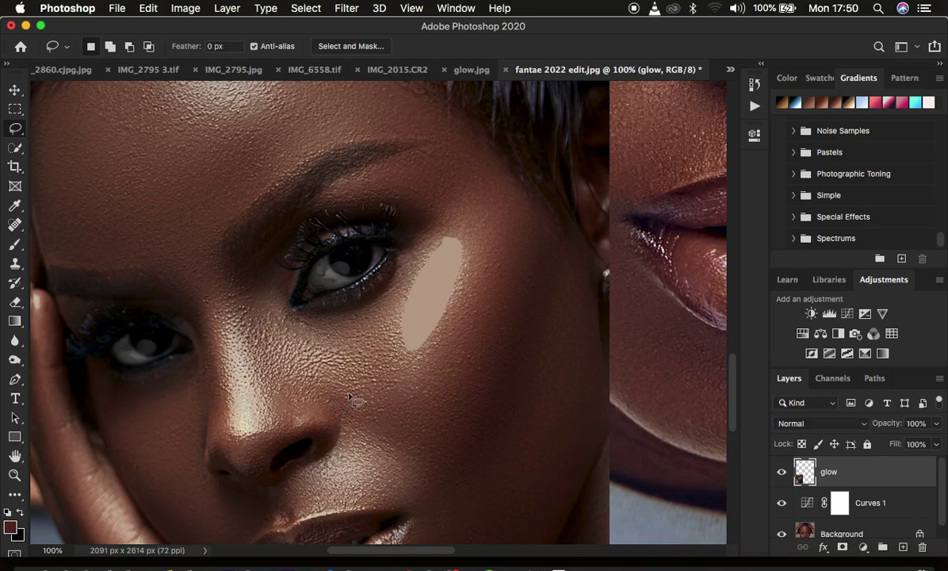
Lasso a midtone skin patch on the cheek between the hand and nose, apply the Average blur and deselect.
mouse_move(129, 412)
left_mouse_down()
mouse_move(183, 402)
mouse_move(188, 439)
mouse_move(177, 487)
mouse_move(147, 471)
mouse_move(130, 413)
left_mouse_up()
left_click(346, 8)
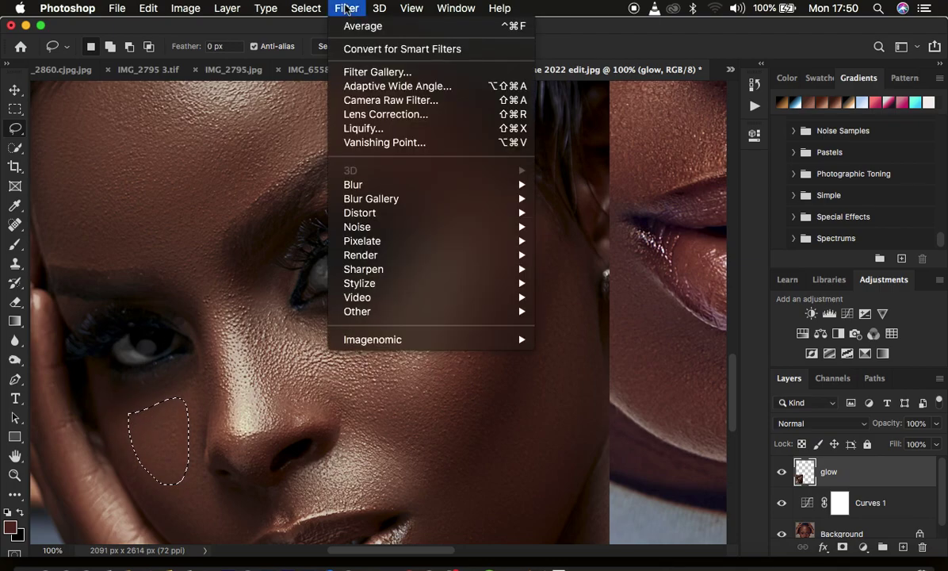
left_click(363, 26)
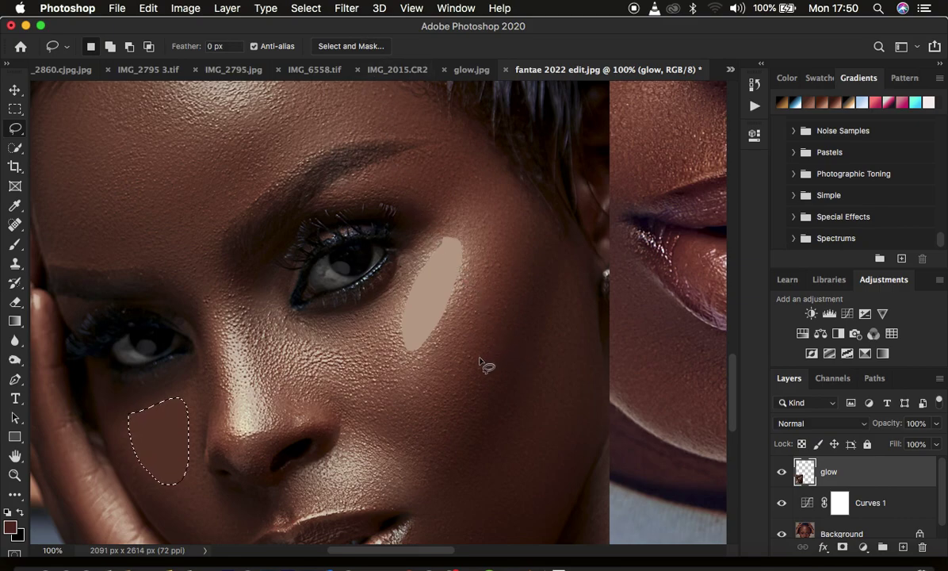
key("super+d")
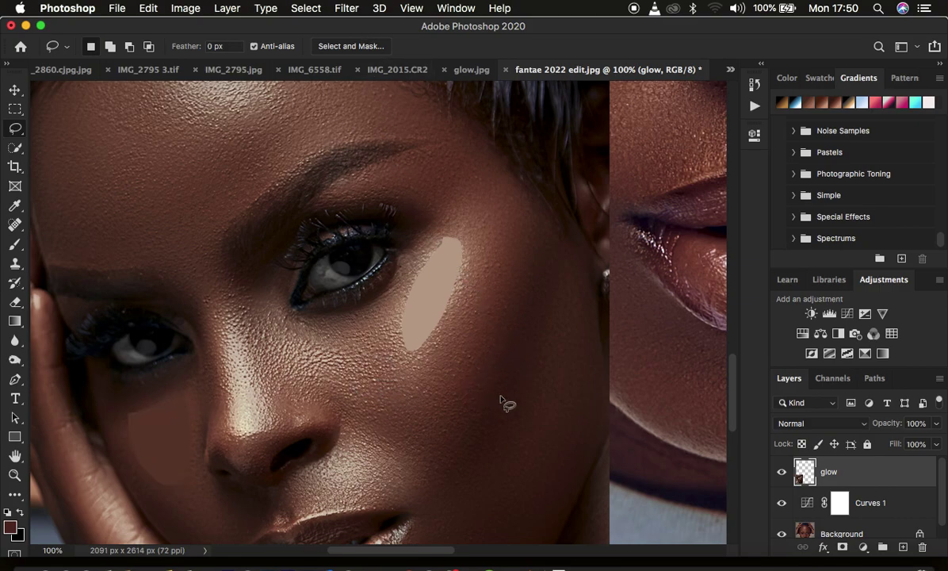
Lasso a dark shadow patch along the reference face's outer cheek below the ear, apply the Average blur and deselect.
mouse_move(563, 359)
left_mouse_down()
mouse_move(548, 393)
mouse_move(546, 475)
mouse_move(589, 403)
mouse_move(564, 361)
left_mouse_up()
left_click(346, 7)
left_click(353, 25)
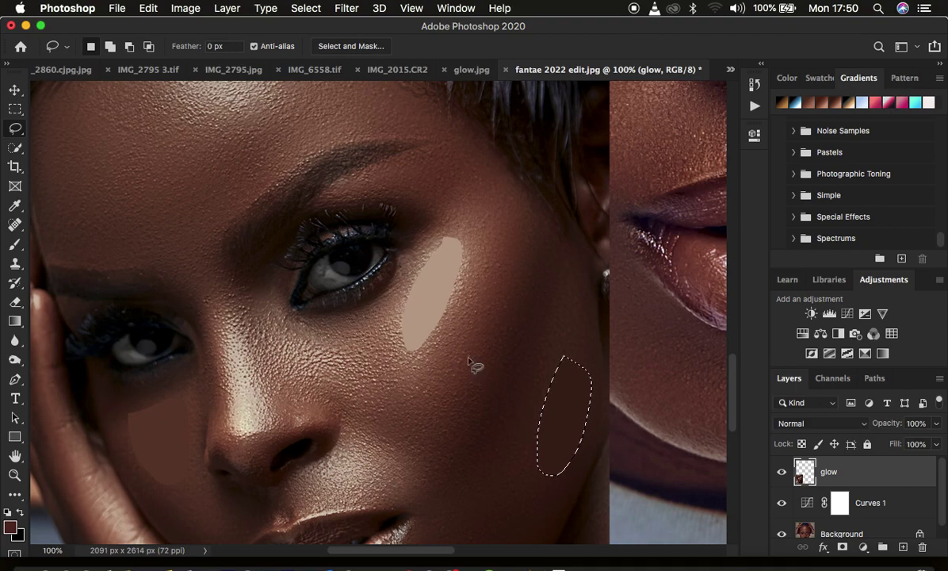
key("super+d")
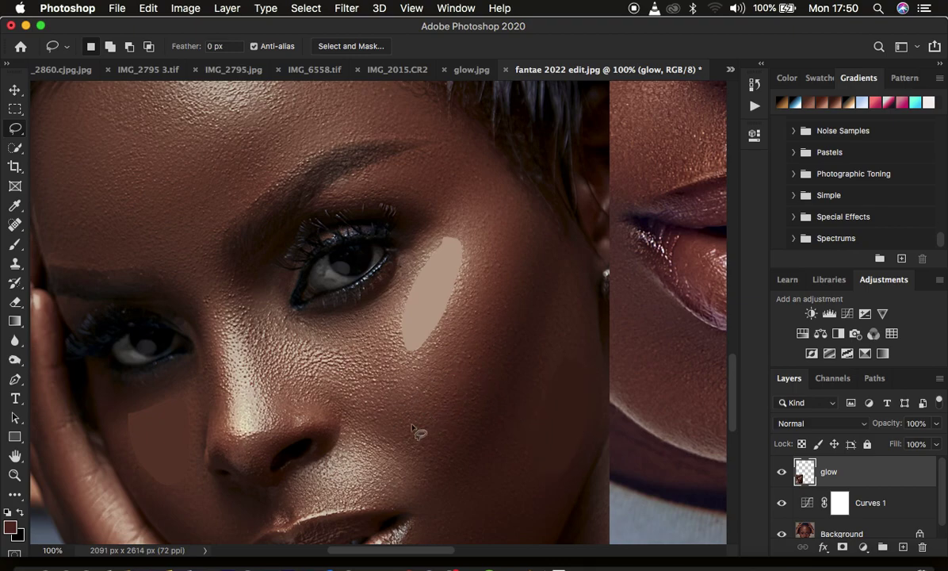
key("super+minus")
key("super+minus")
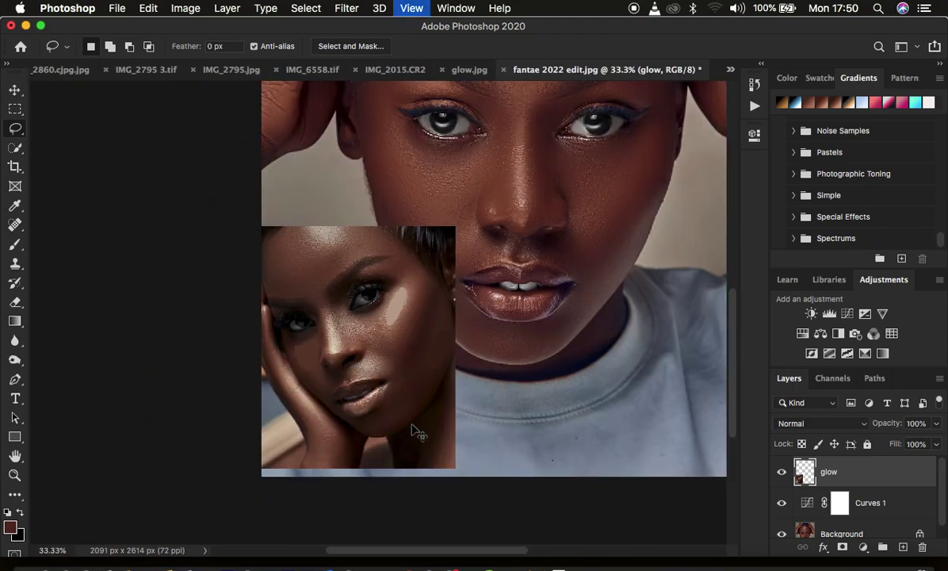
key("super+equal")
key("super+equal")
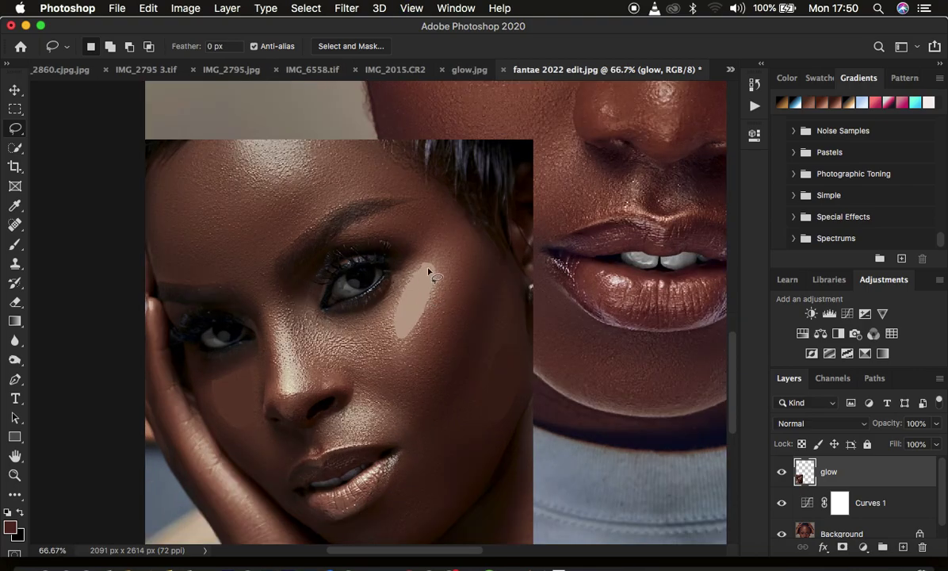
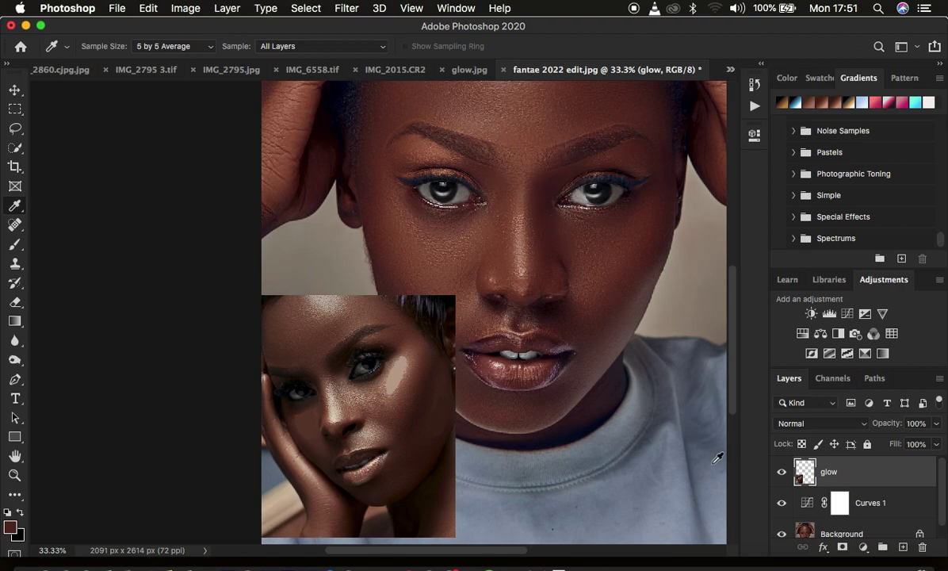
Open the curve settings of the Curves 1 adjustment layer.
left_click(807, 507)
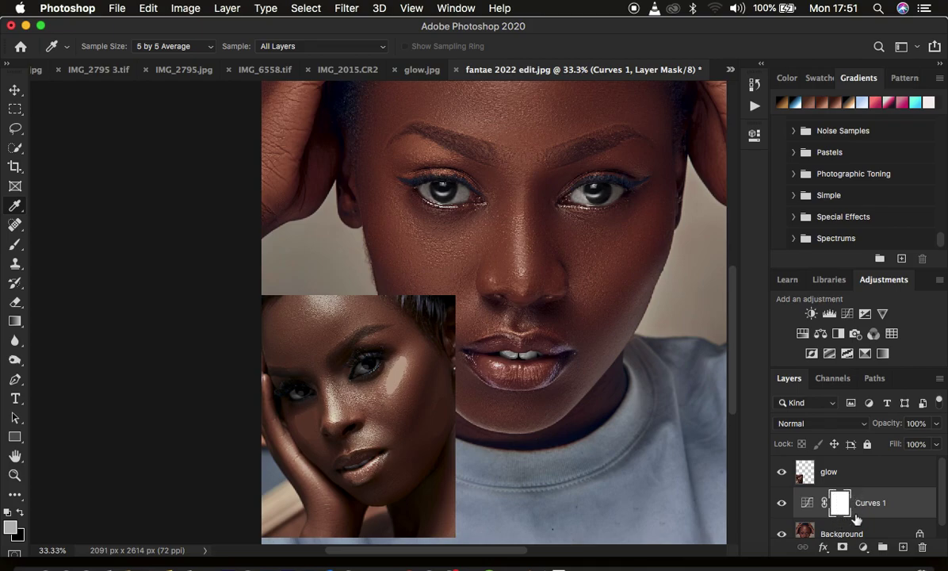
double_click(808, 505)
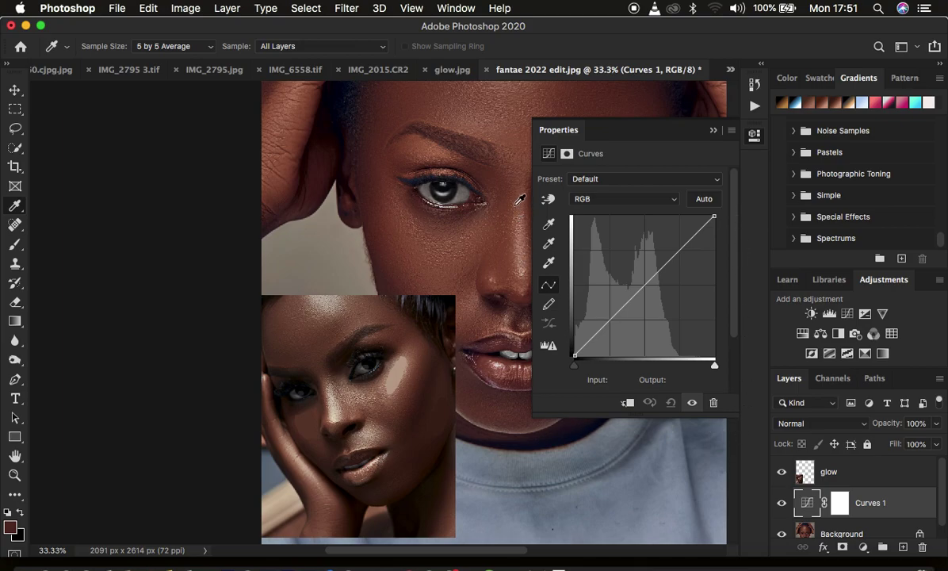
key("super+minus")
key("super+minus")
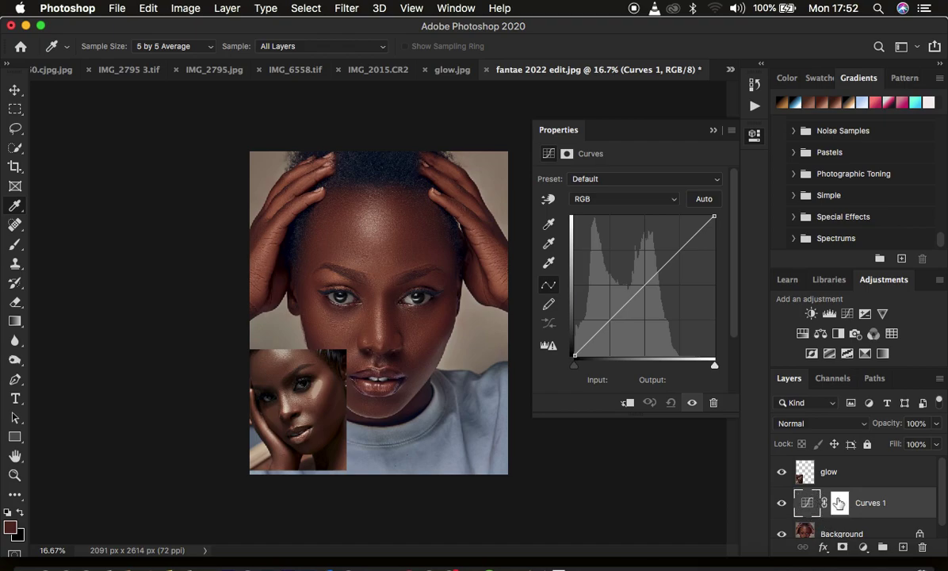
left_click(551, 263)
left_click(549, 224)
left_click(551, 262)
left_click(548, 244)
left_click(550, 227)
left_click(548, 264)
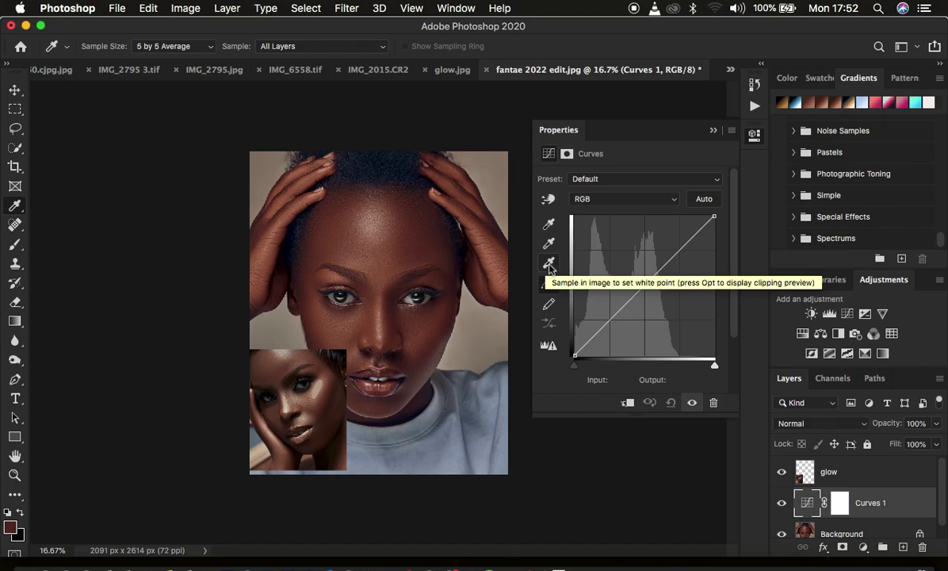
Set the Curves target highlight colour to the averaged cheekbone patch on the reference face (#bca28f), without saving it as a default.
double_click(548, 264)
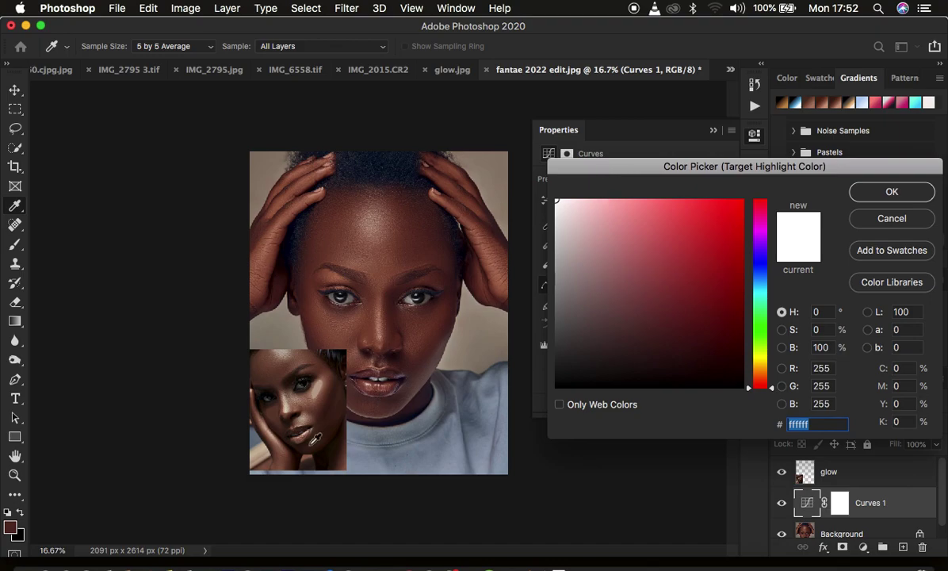
key("super+equal")
key("super+equal")
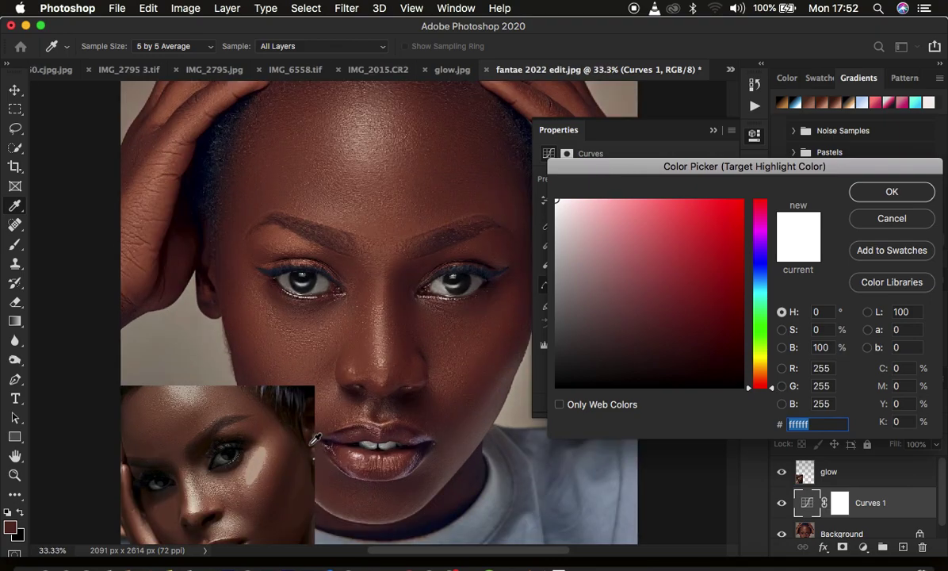
left_click(257, 466)
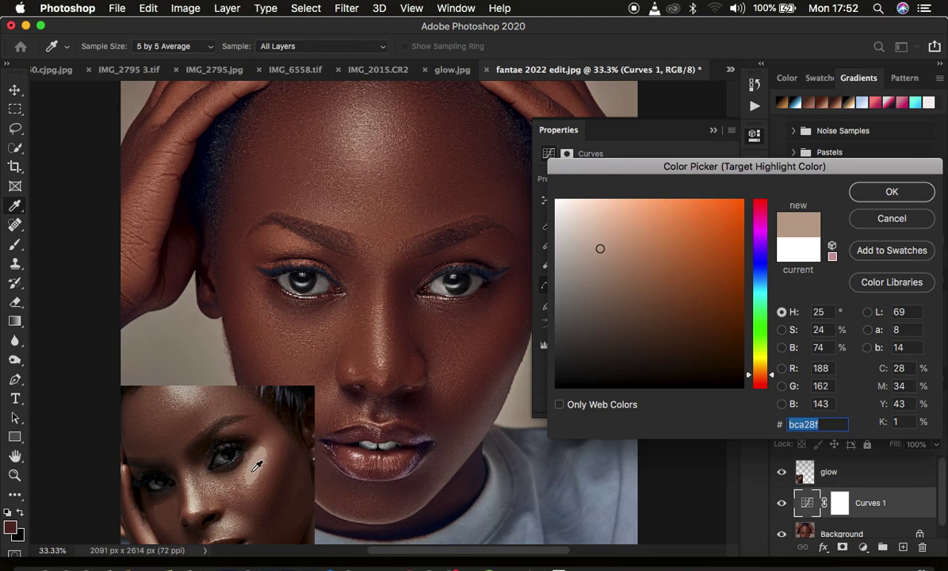
left_click(882, 193)
left_click(492, 194)
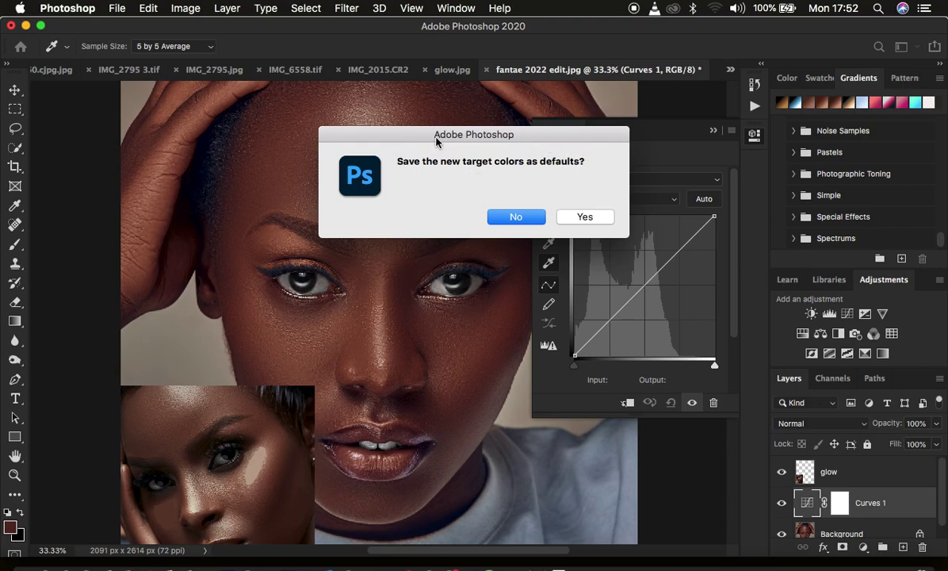
left_click(516, 217)
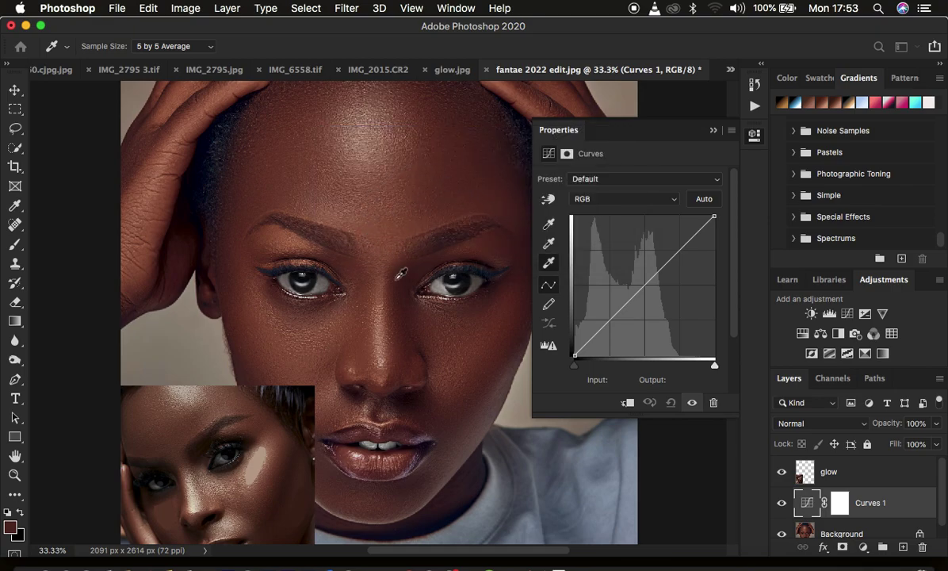
Apply the white point by sampling the highlight on the bridge of the large portrait's nose.
left_click(385, 342)
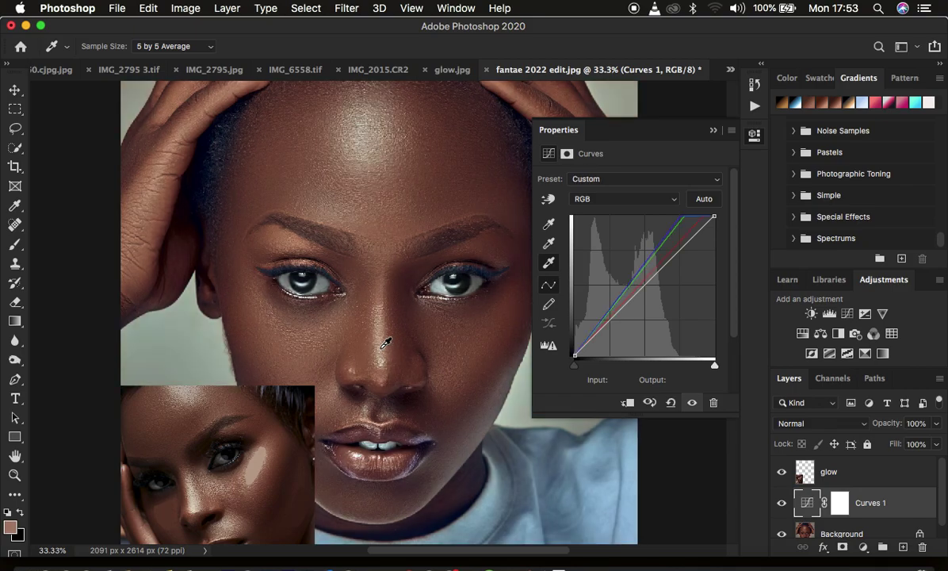
key("super+minus")
key("super+minus")
key("super+minus")
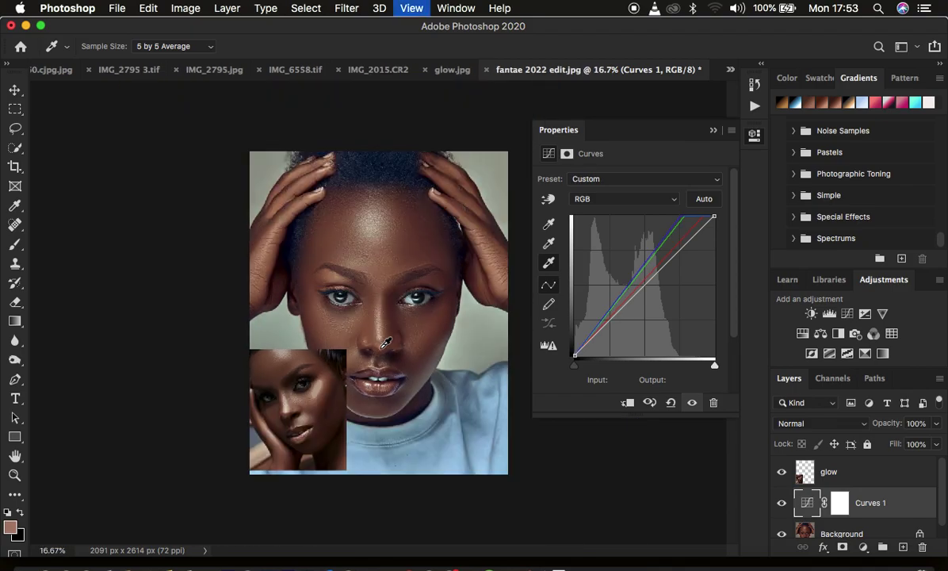
key("super+plus")
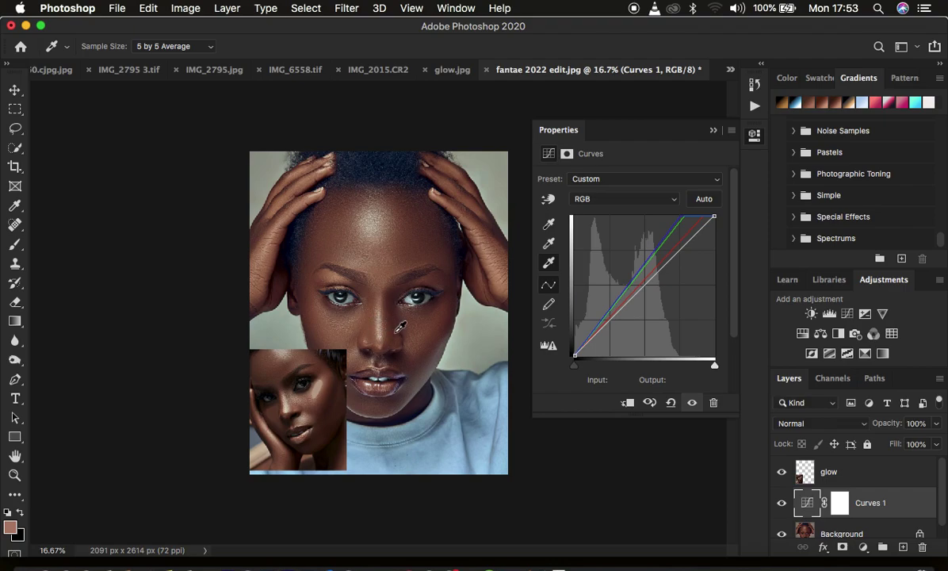
Set the Curves target midtone colour to the averaged cheek patch on the reference face (#603a2c), without saving it as a default.
left_click(548, 245)
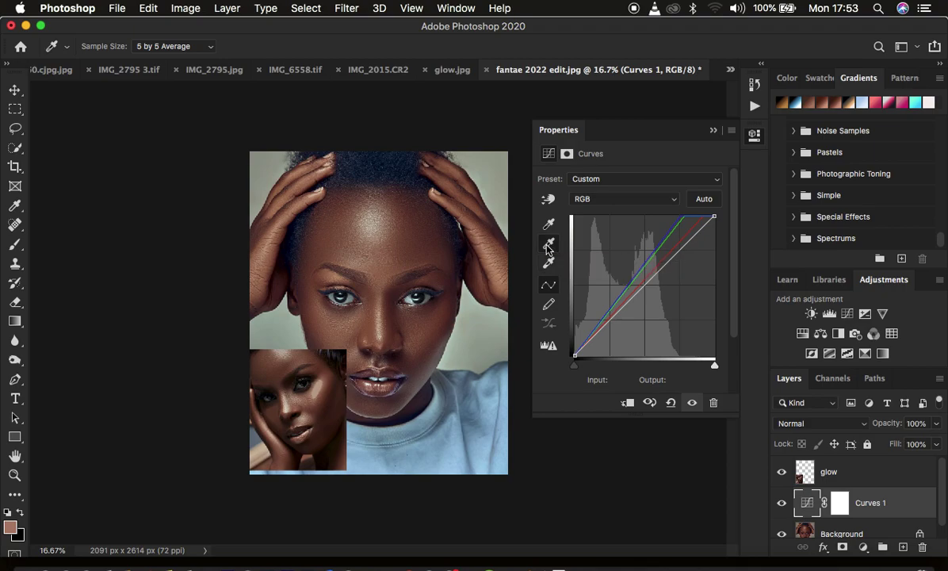
double_click(548, 246)
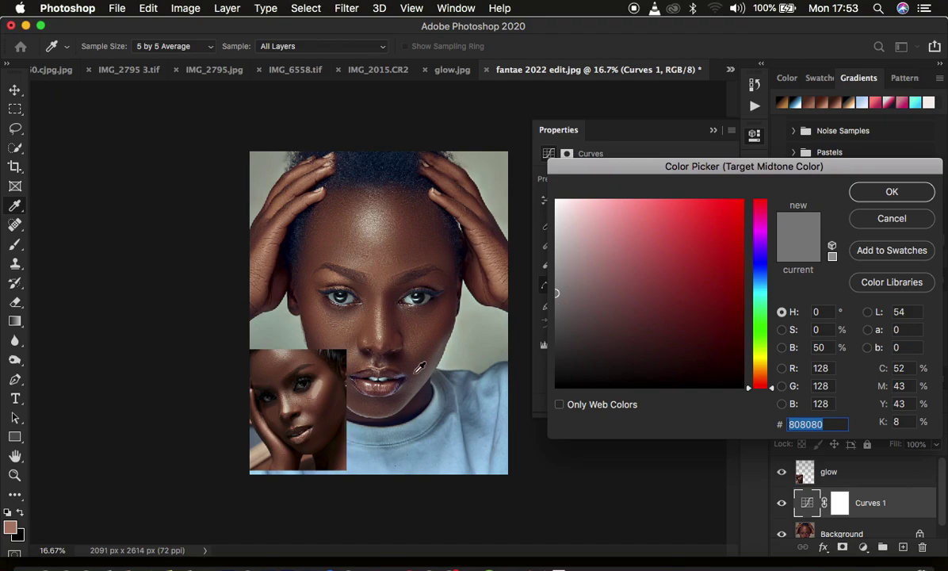
key("super+plus")
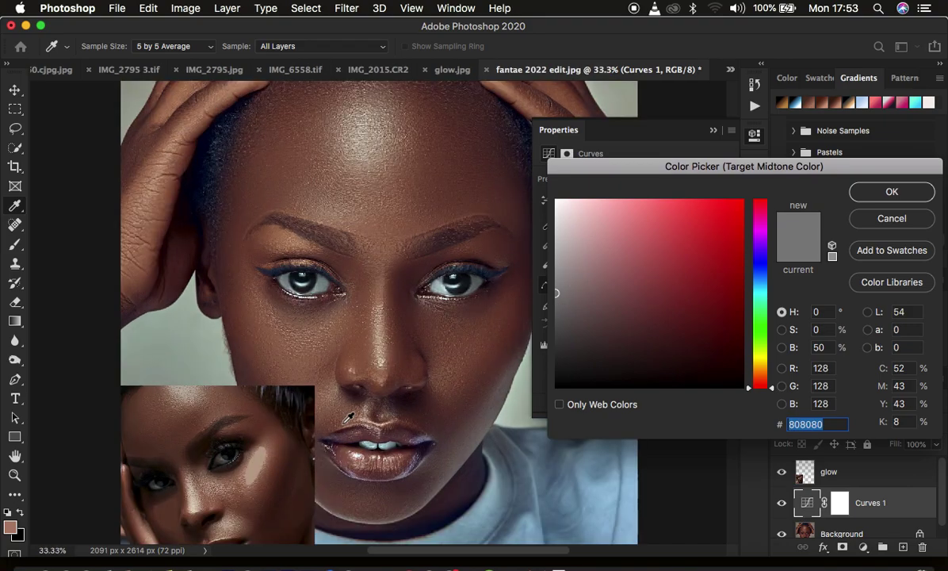
left_click(169, 512)
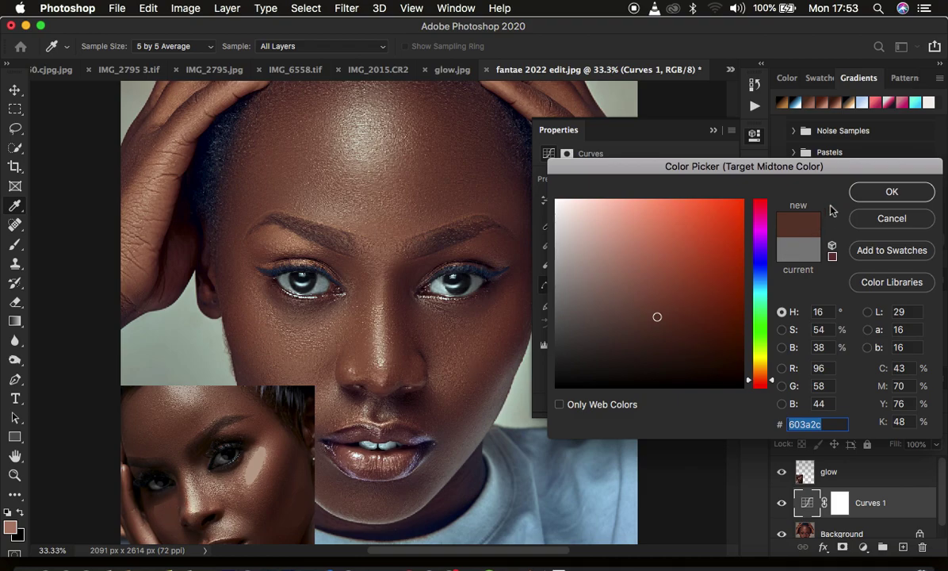
left_click(874, 192)
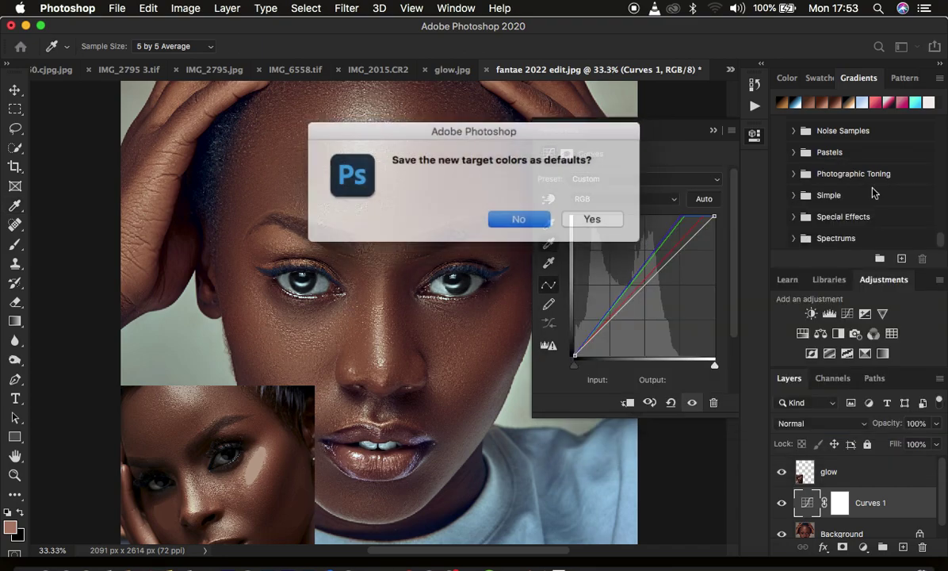
left_click(513, 219)
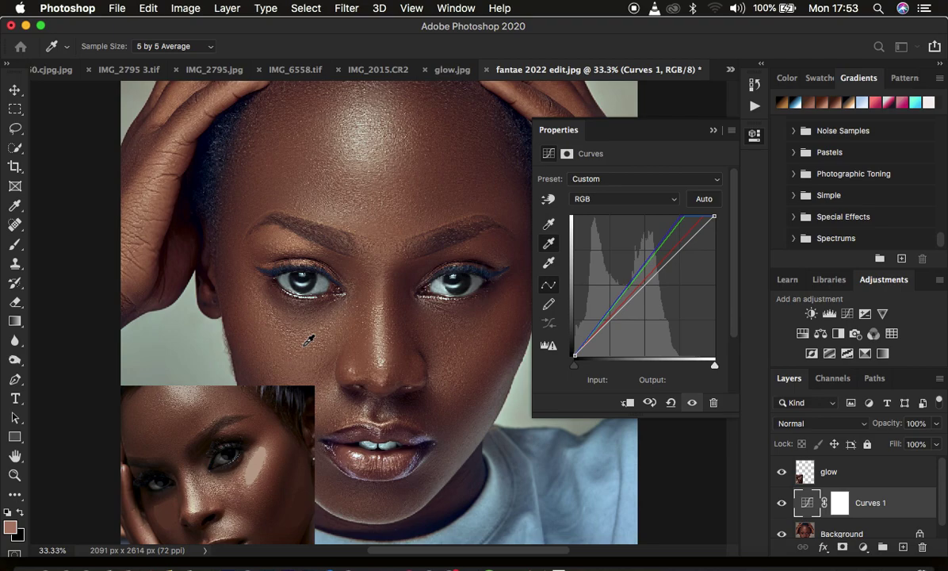
Try midtone samples at various skin spots on the large portrait, including the cheeks, temple, nose bridge and jaw.
key("super+minus")
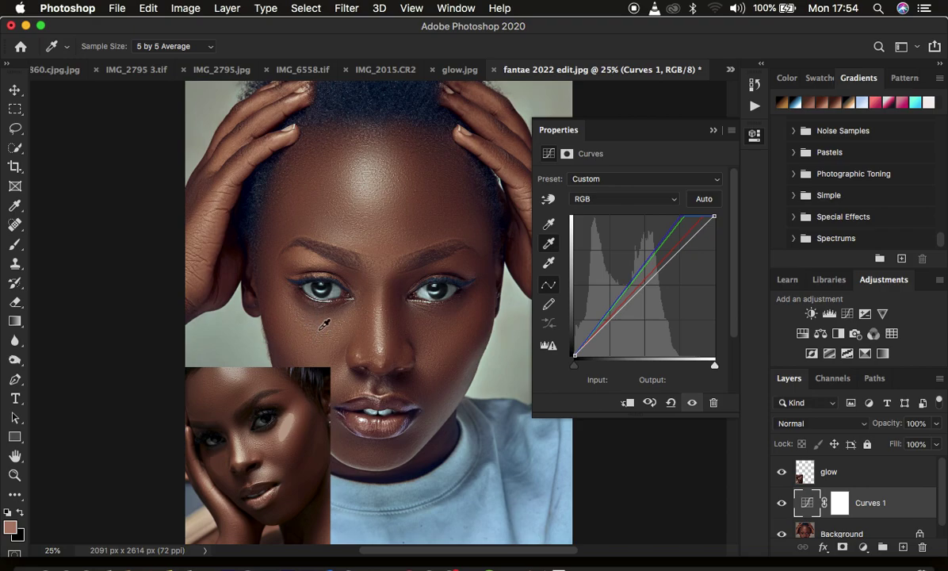
left_click(271, 288)
left_click(287, 287)
left_click(255, 286)
left_click(386, 315)
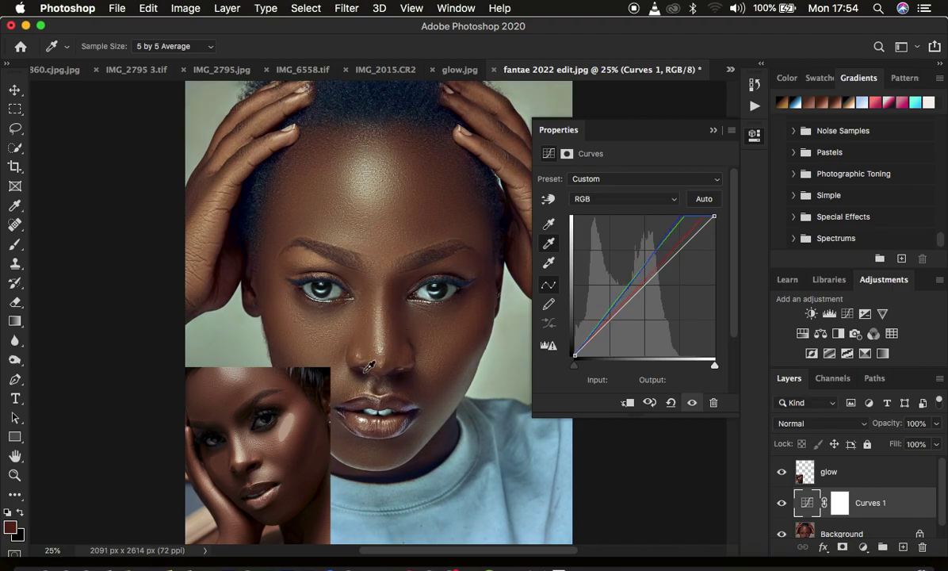
left_click(309, 324)
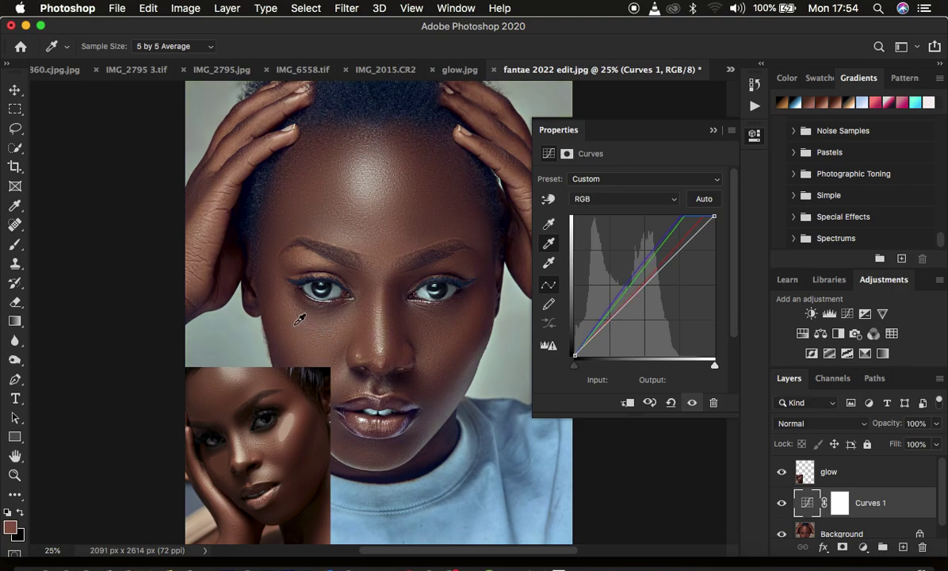
left_click(269, 293)
left_click(272, 277)
left_click(293, 329)
left_click(292, 337)
left_click(465, 346)
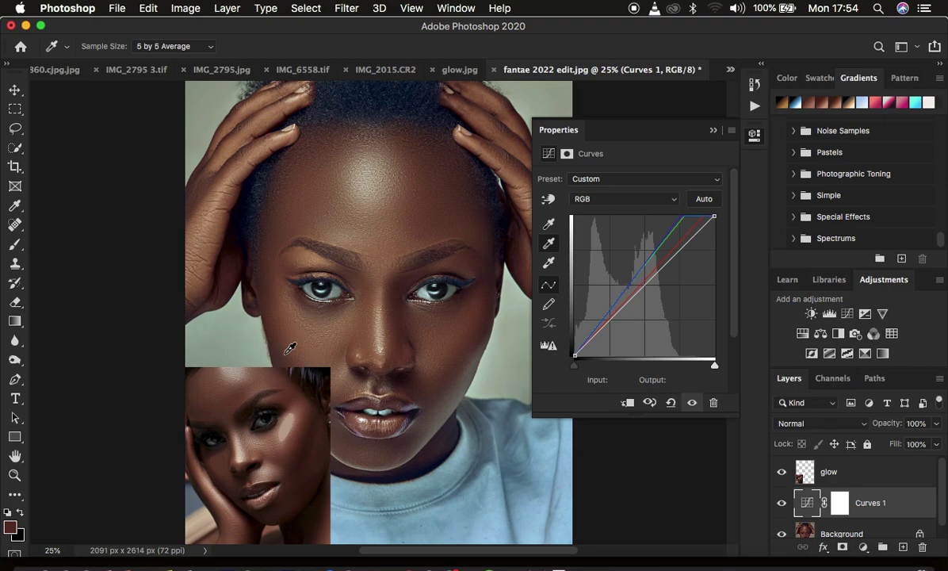
left_click(261, 318)
left_click(255, 288)
left_click(275, 277)
left_click(284, 326)
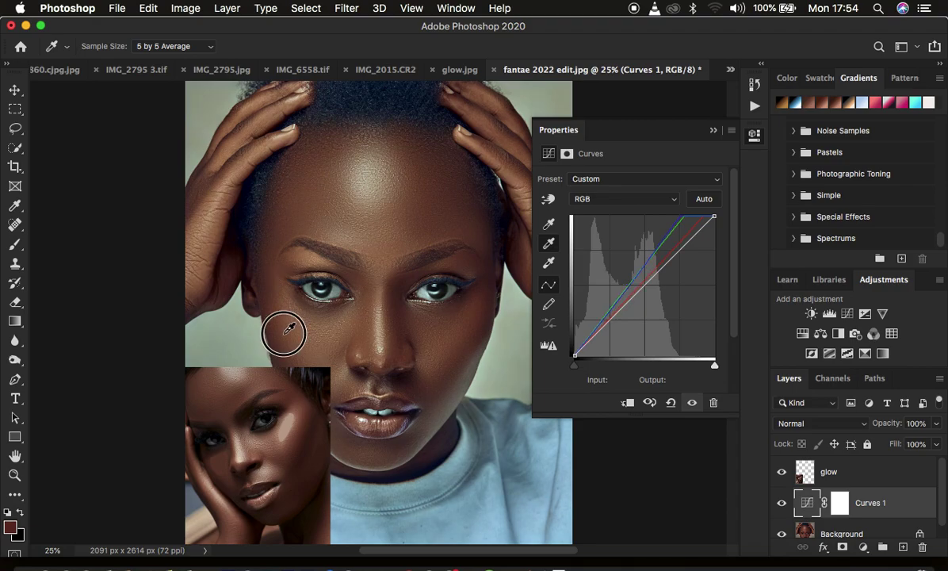
left_click(291, 348)
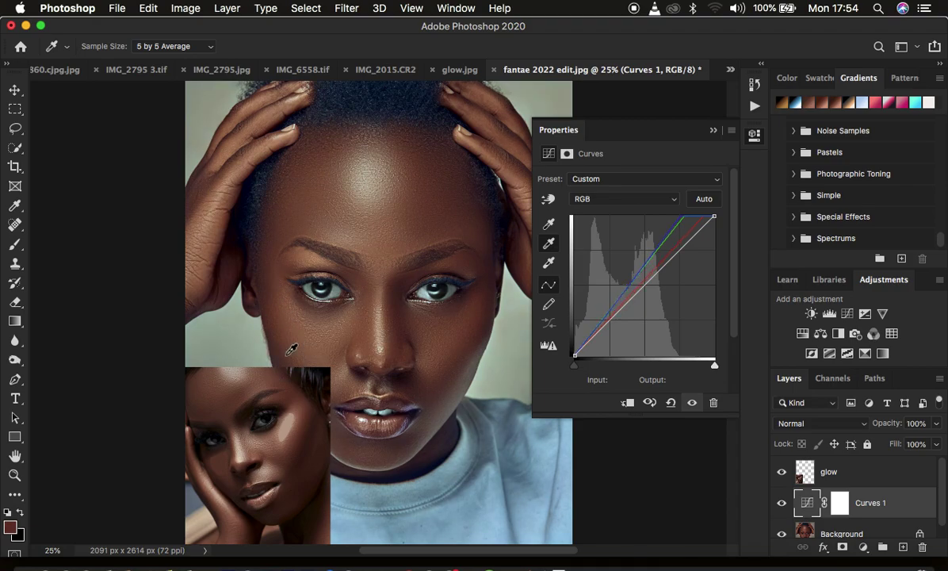
left_click(286, 327)
left_click(364, 275)
left_click(274, 312)
left_click(266, 294)
left_click(439, 396)
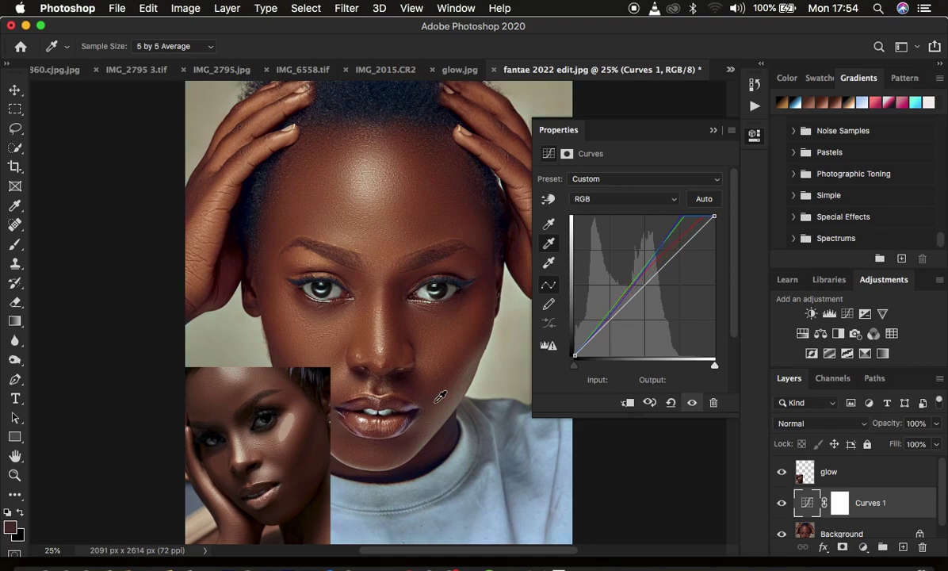
Sample the portrait's outer cheek just below the eye as the midtone and collapse the Curves settings.
left_click(273, 310)
left_click(281, 314)
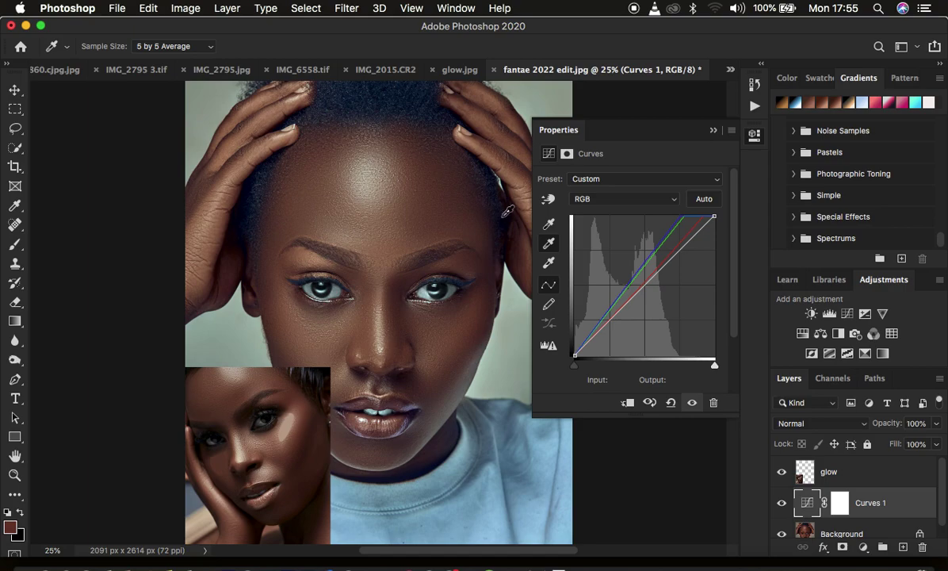
double_click(671, 125)
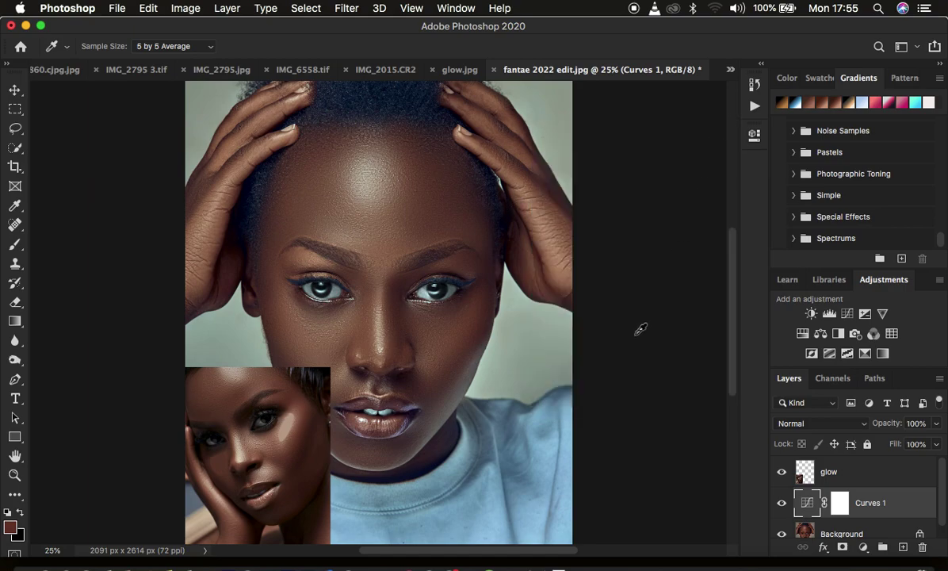
Compare the whole portrait with and without the Curves 1 adjustment by toggling its visibility, leaving it shown.
key("super+minus")
key("super+minus")
key("super+minus")
key("super+equal")
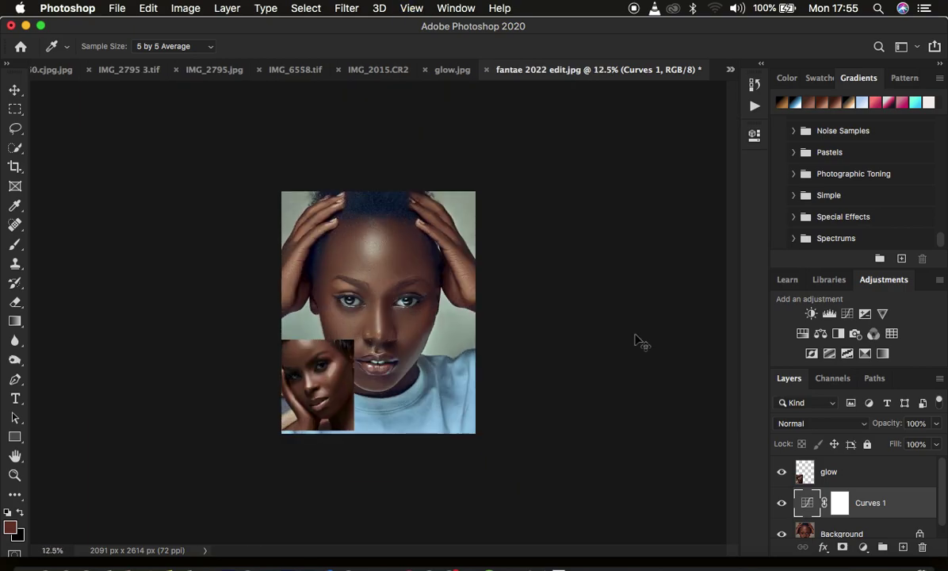
key("super+equal")
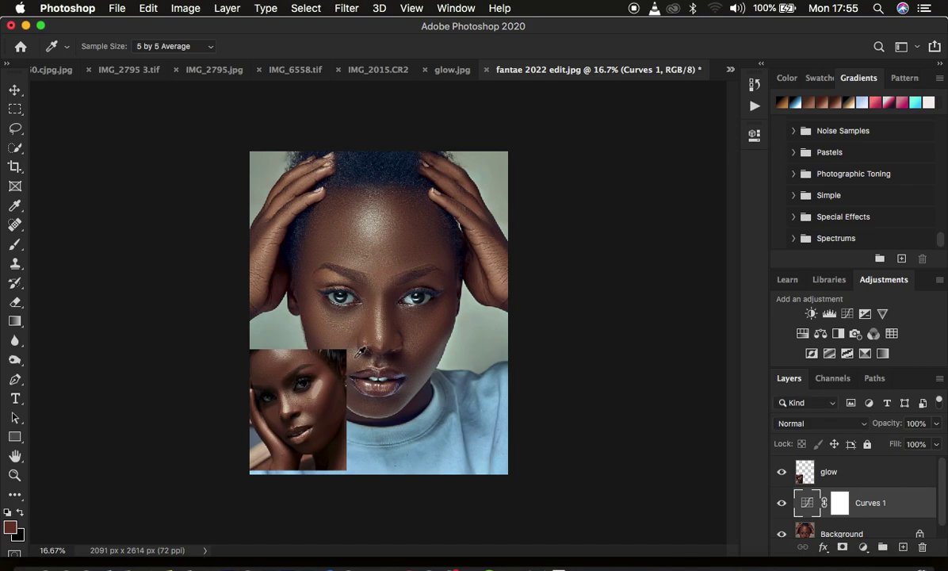
left_click(782, 534)
left_click(782, 534)
left_click(779, 500)
left_click(779, 501)
left_click(779, 500)
left_click(779, 501)
left_click(779, 501)
Add a Brightness/Contrast adjustment layer above Curves 1 and set its contrast to 24.
left_click(863, 546)
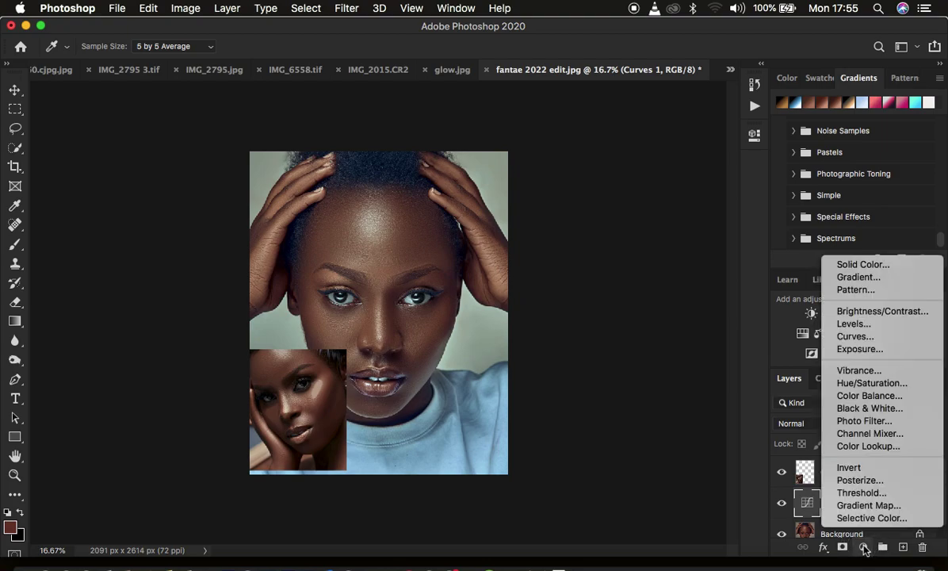
left_click(828, 312)
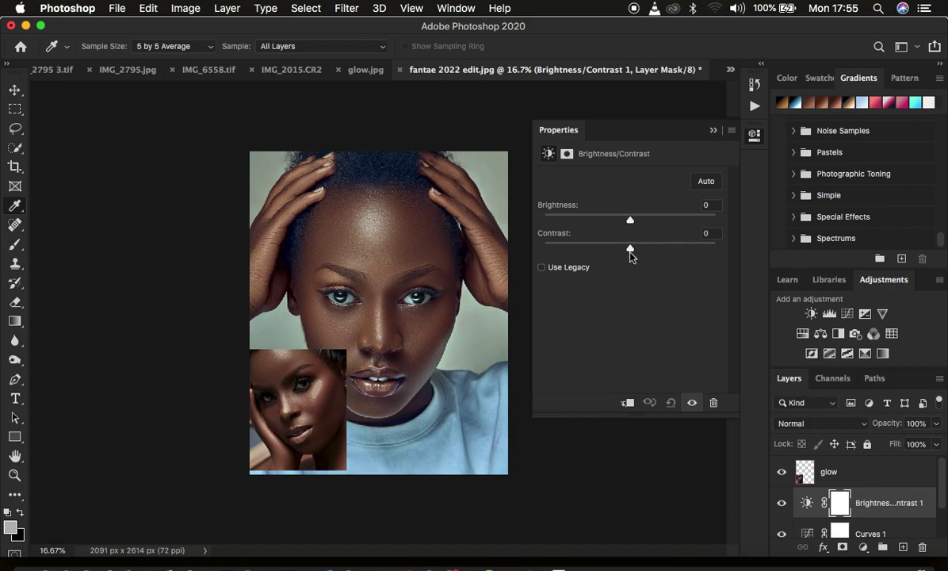
left_click_drag(631, 249, 650, 249)
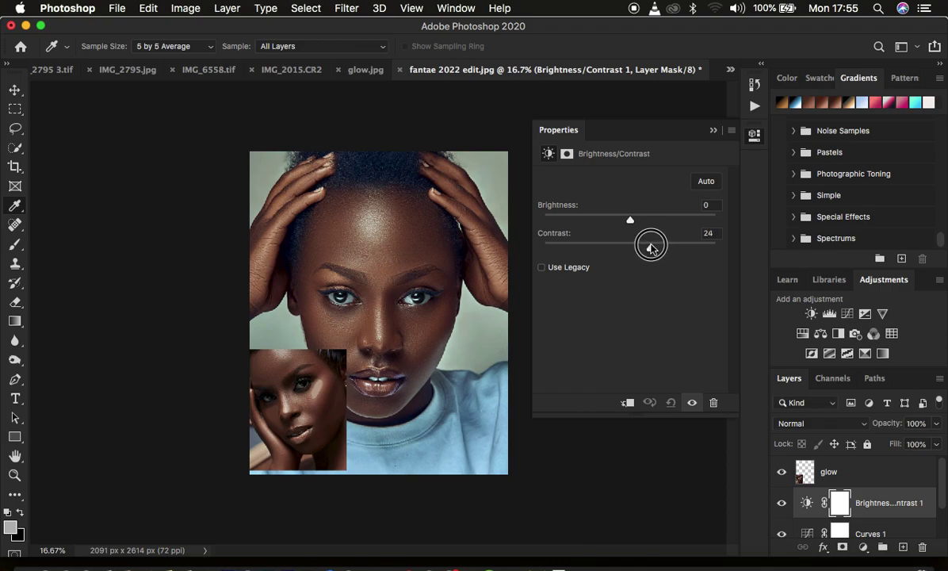
Settle the Brightness/Contrast adjustment at a contrast of 24 and collapse its settings.
left_click_drag(650, 248, 651, 248)
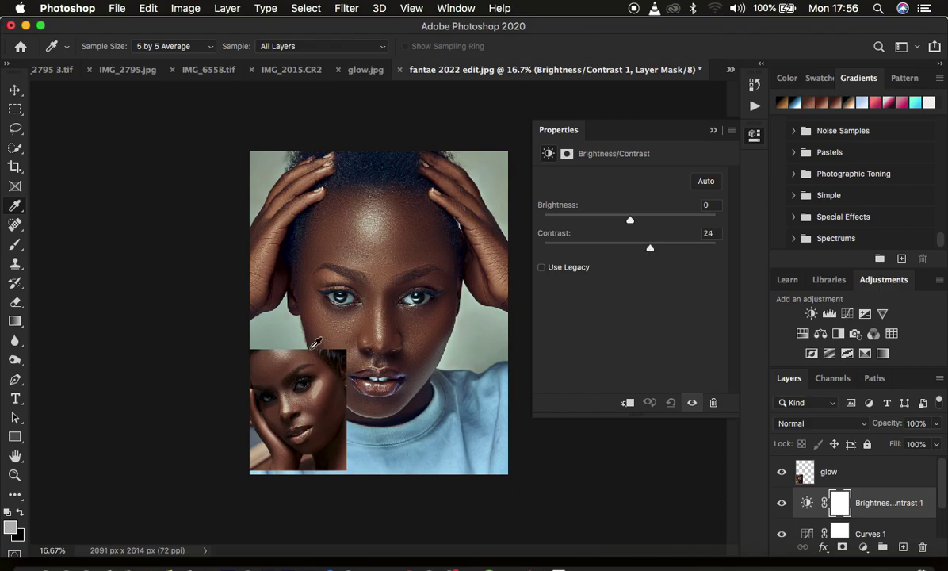
left_click(713, 132)
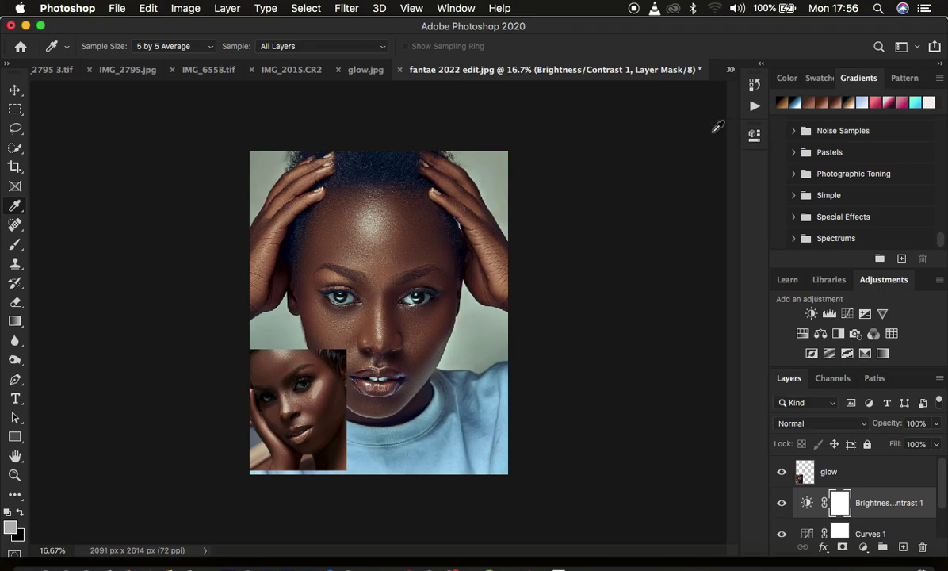
Add a Selective Color adjustment layer above Brightness/Contrast 1, set Black to +4% for the Blacks, and collapse its settings.
left_click(863, 547)
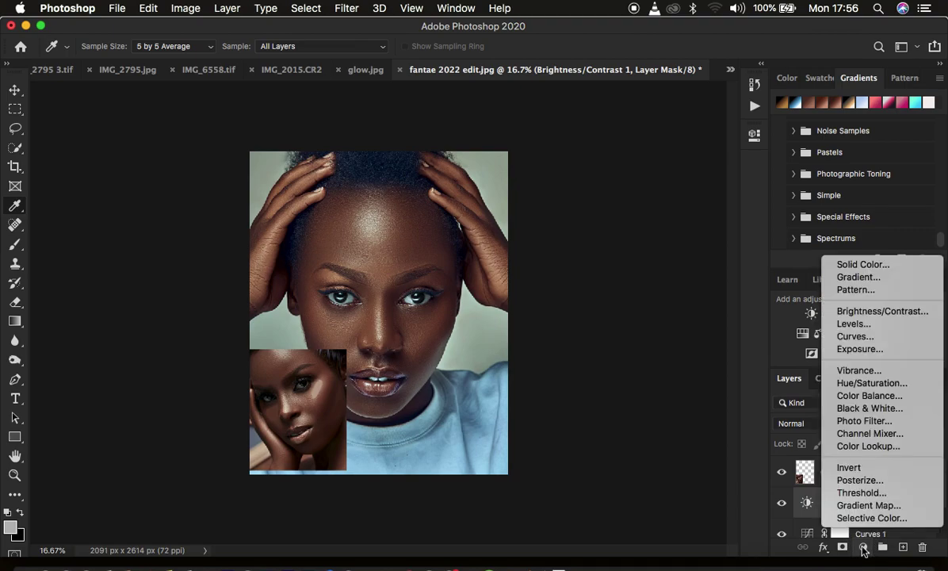
left_click(862, 519)
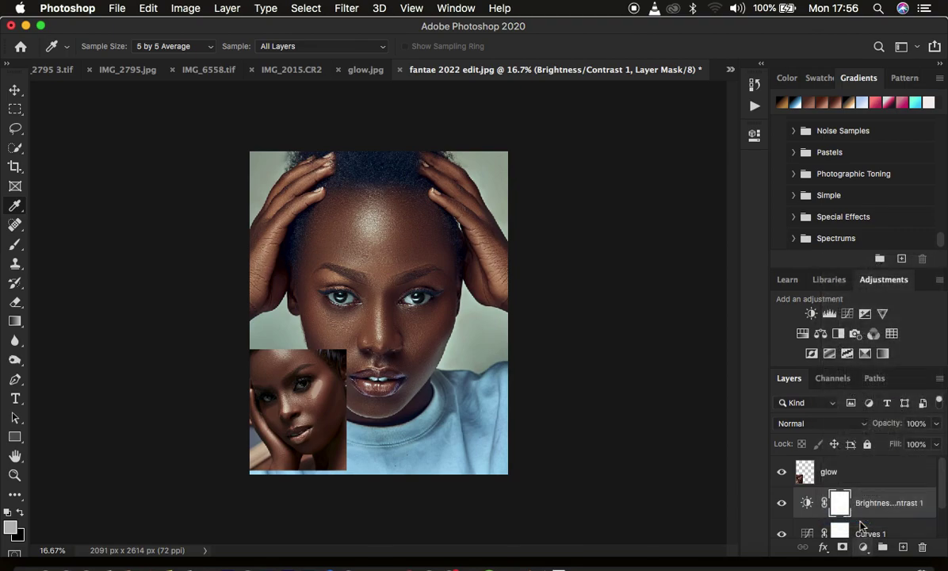
left_click(621, 198)
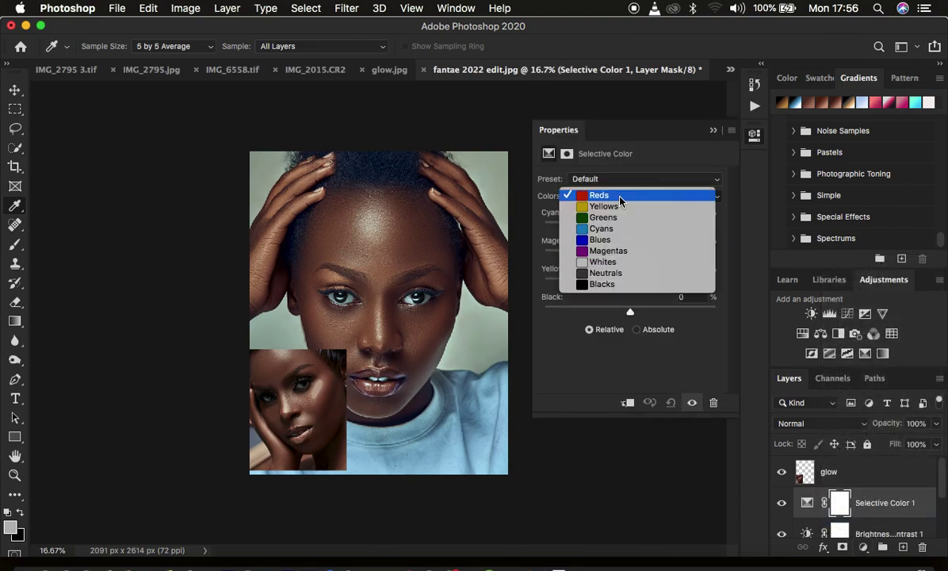
left_click(622, 283)
left_click_drag(633, 314, 633, 315)
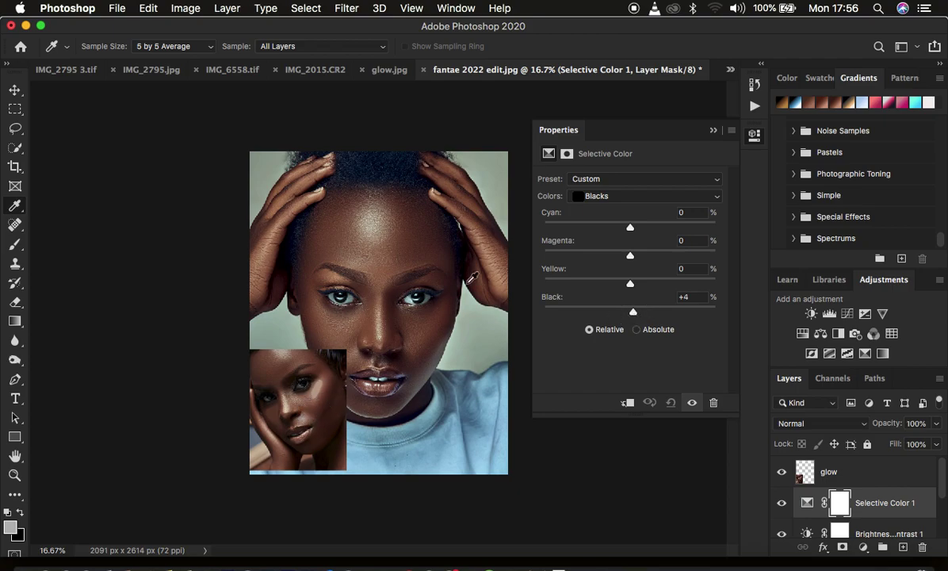
left_click(712, 130)
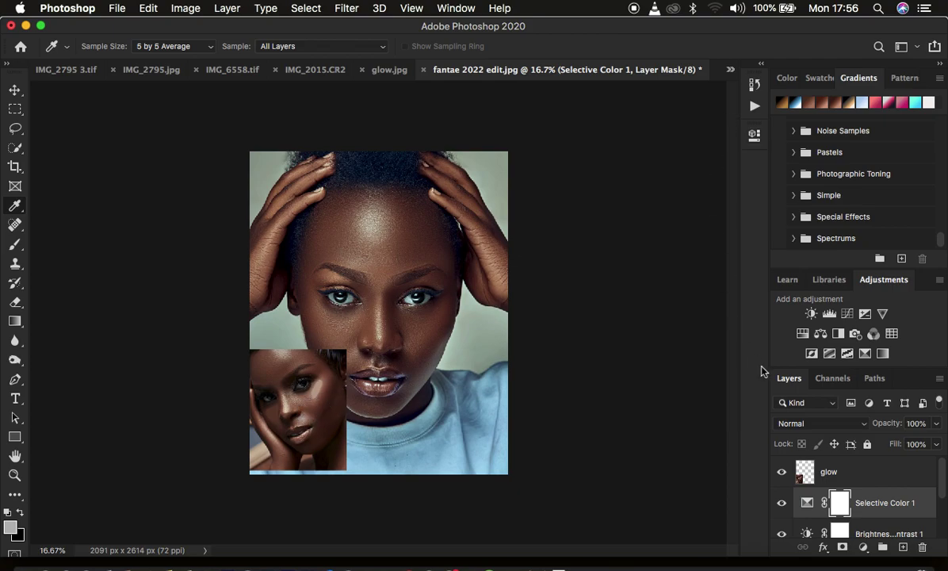
Delete the glow layer holding the small reference portrait.
left_click(861, 476)
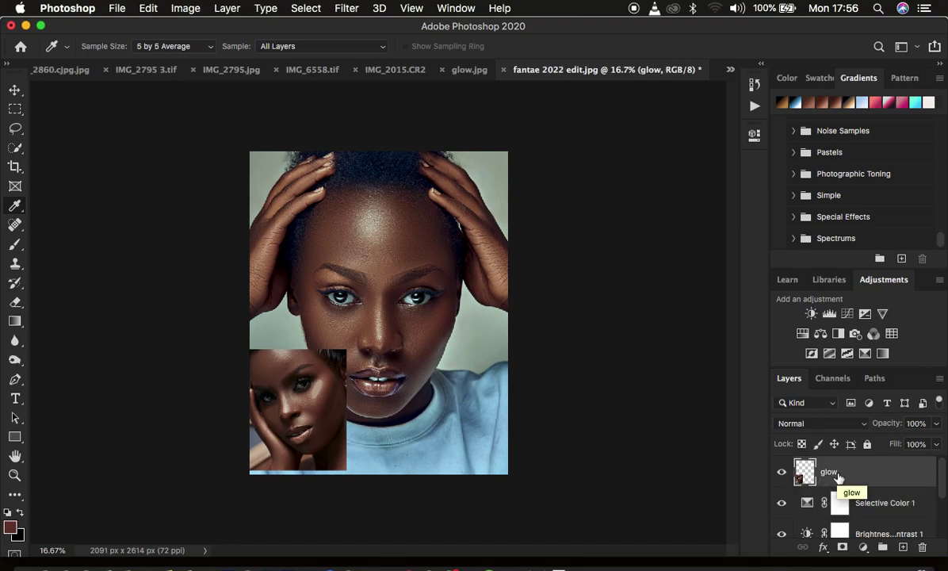
key("Delete")
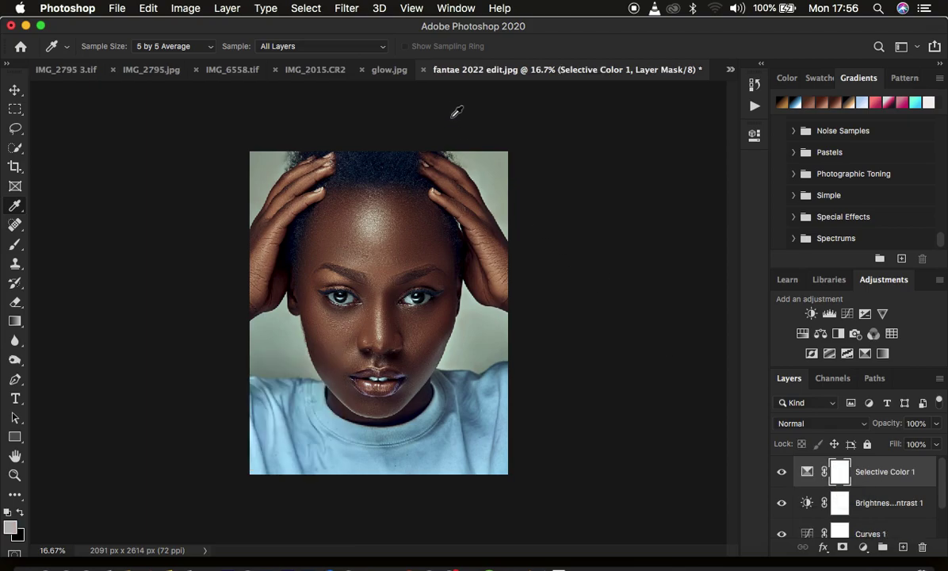
Compare the edited portrait with the glow.jpg reference by switching between the two documents, ending on fantae 2022 edit.jpg.
left_click(387, 71)
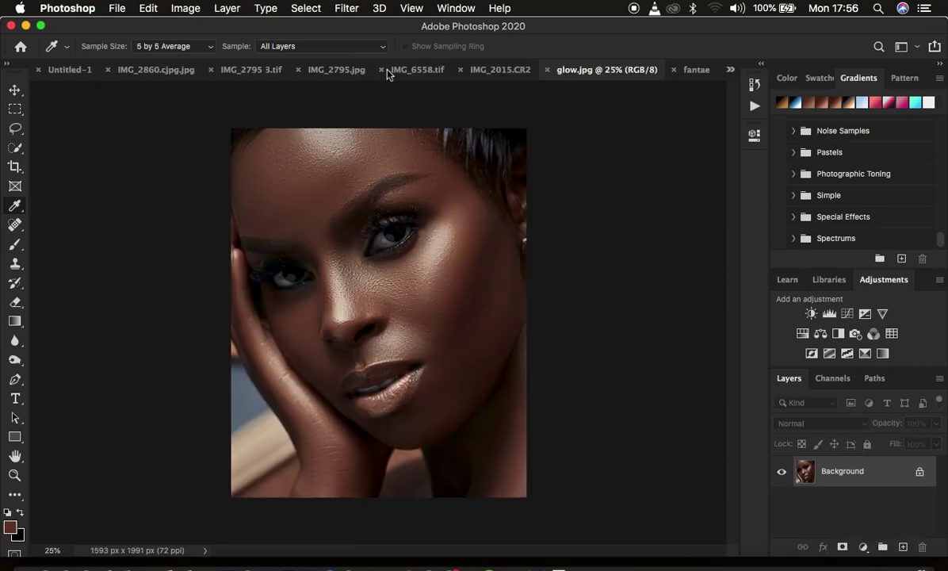
left_click(694, 71)
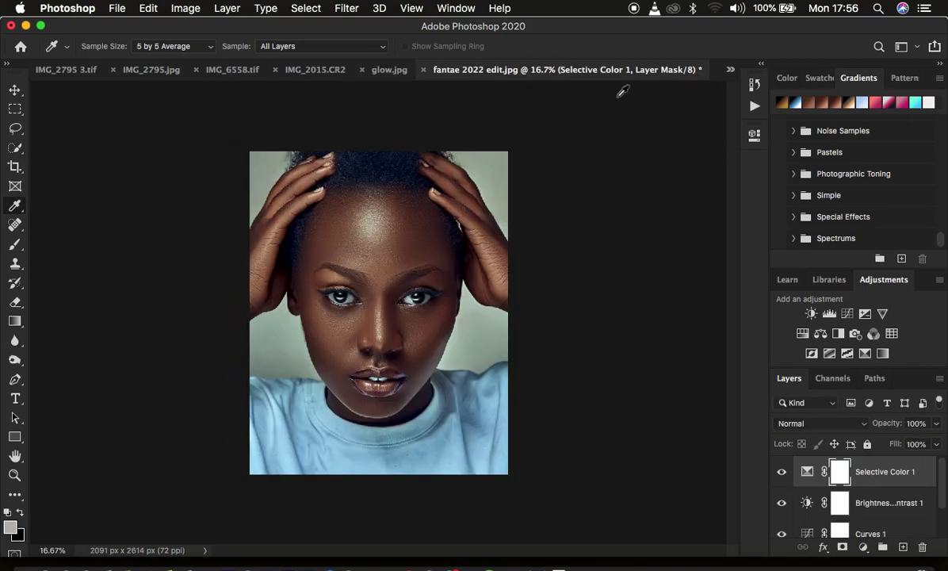
left_click(390, 71)
left_click(693, 73)
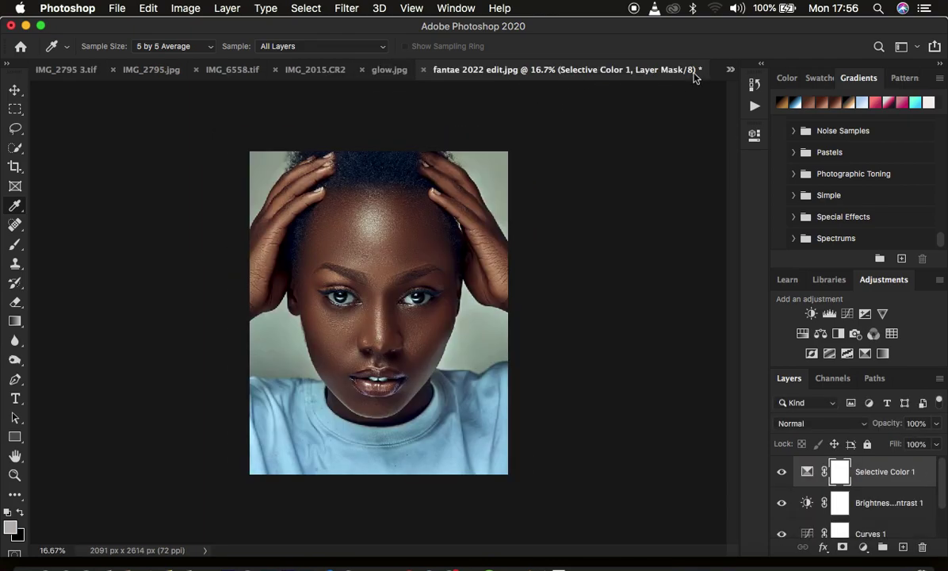